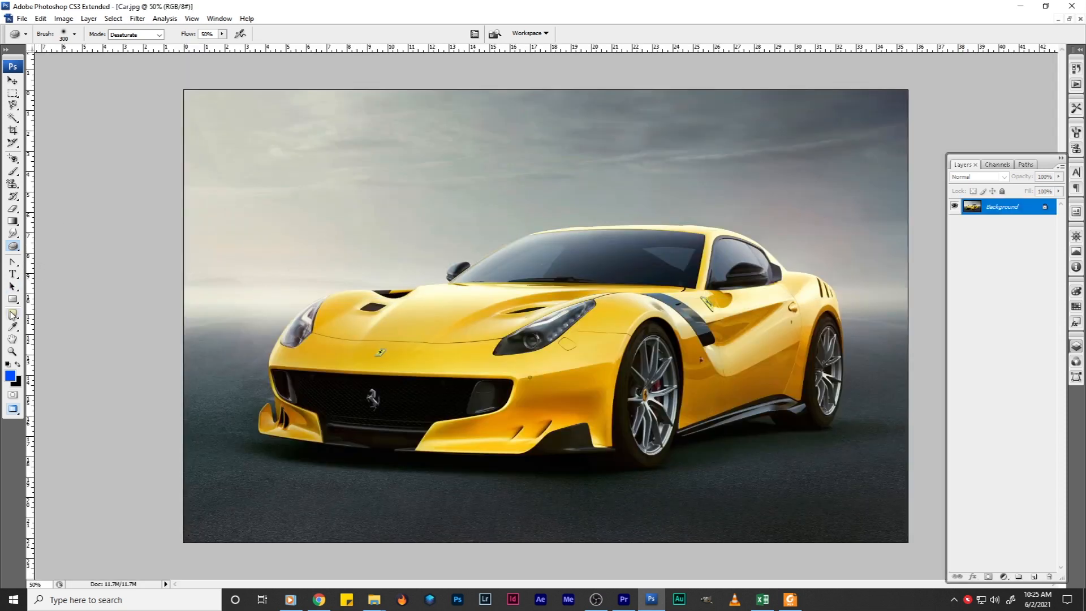
Step: Activate the Pen Tool for tracing the car
left_click_drag(13, 262, 141, 266)
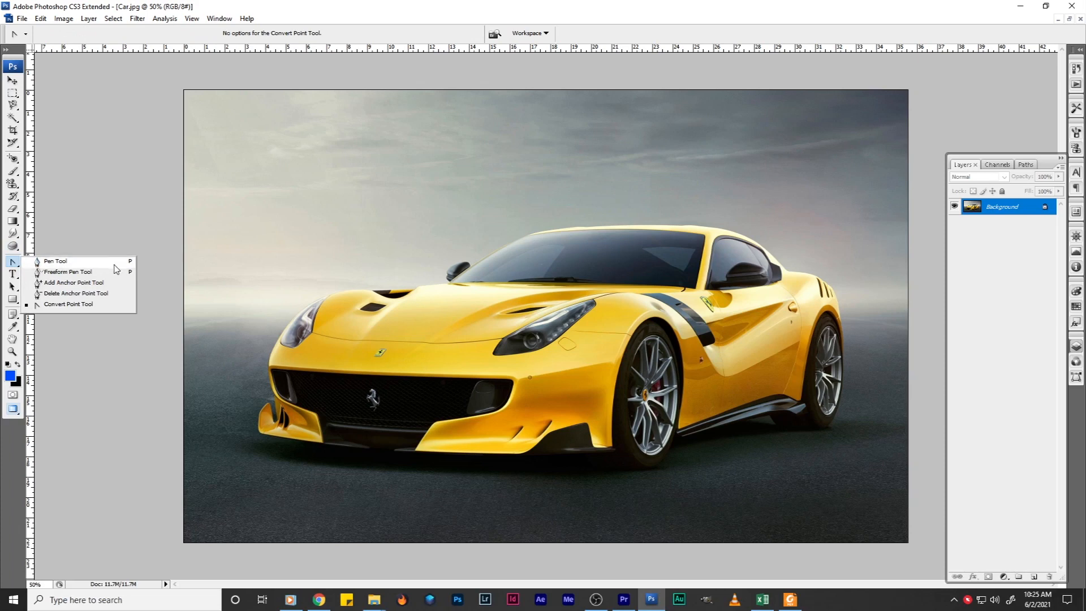
left_click(115, 263)
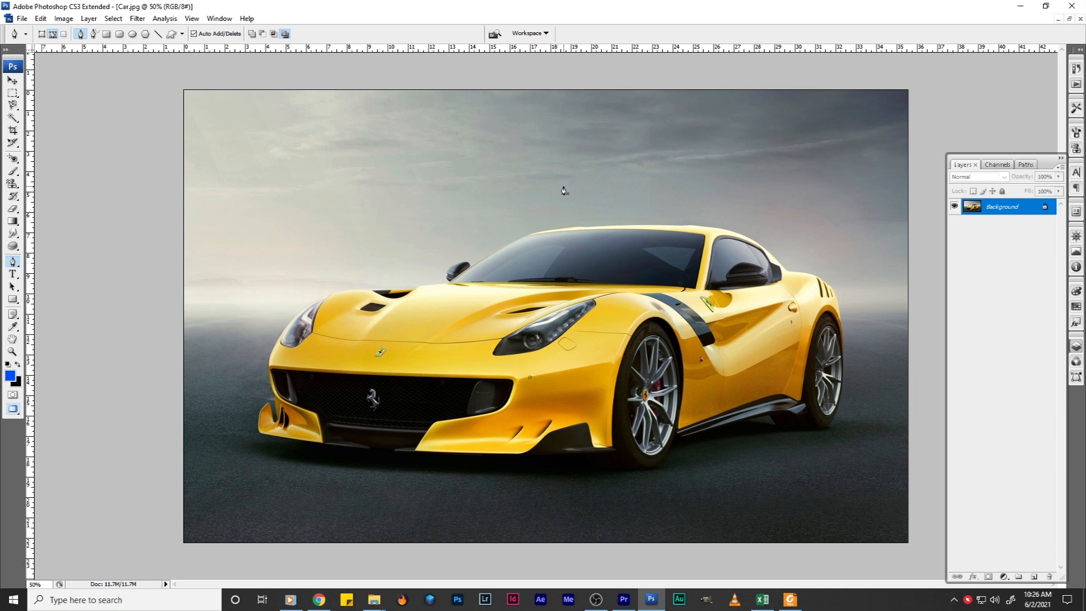
key("ctrl+plus")
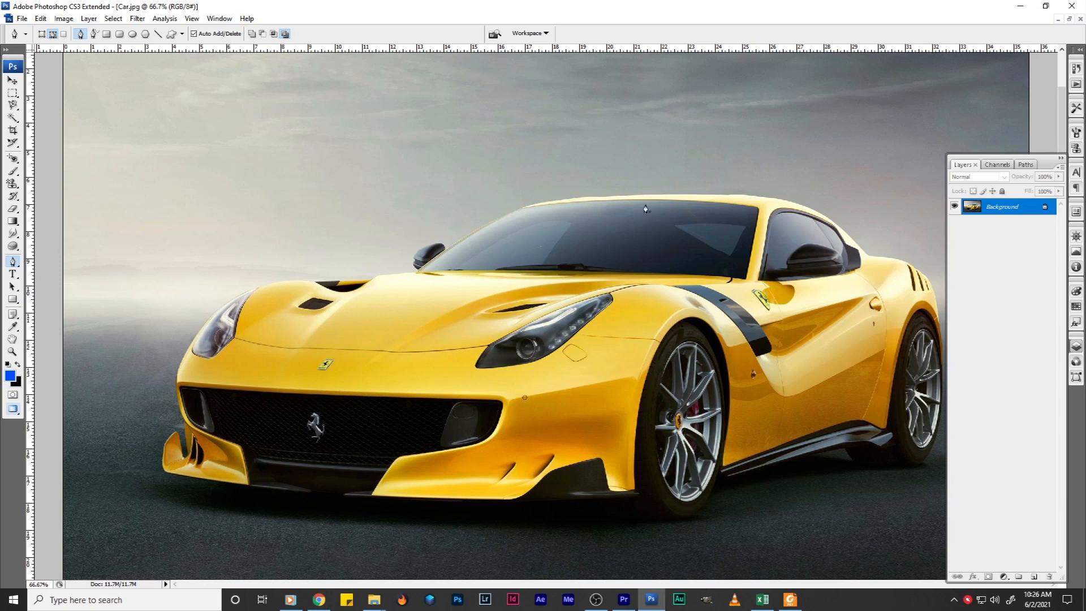
Step: Duplicate the Background layer and hide the original Background
scroll(805, 177, "down", 3)
key("ctrl+j")
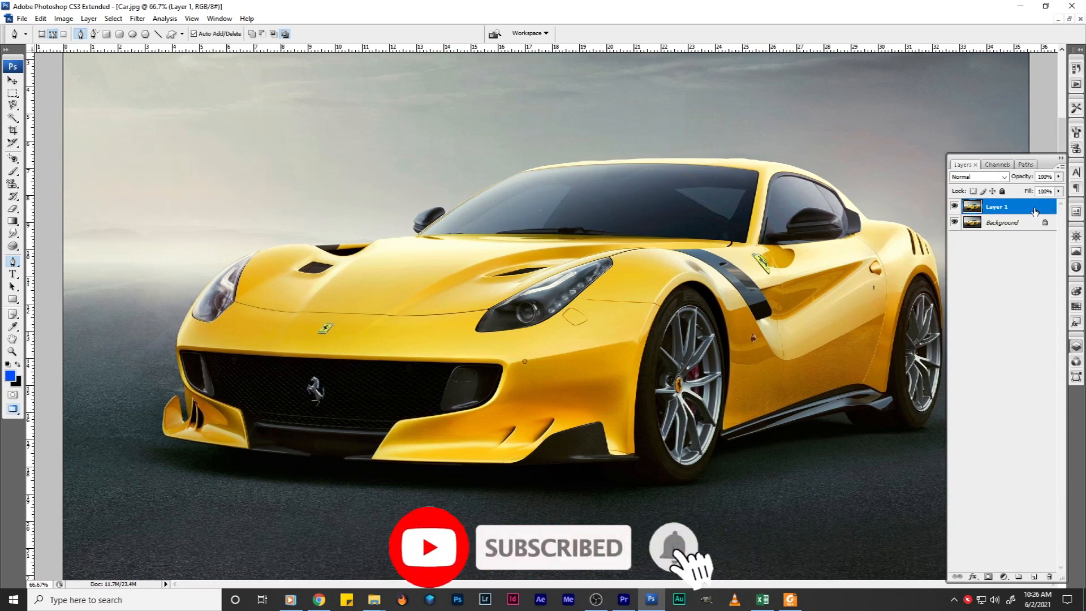
left_click(955, 222)
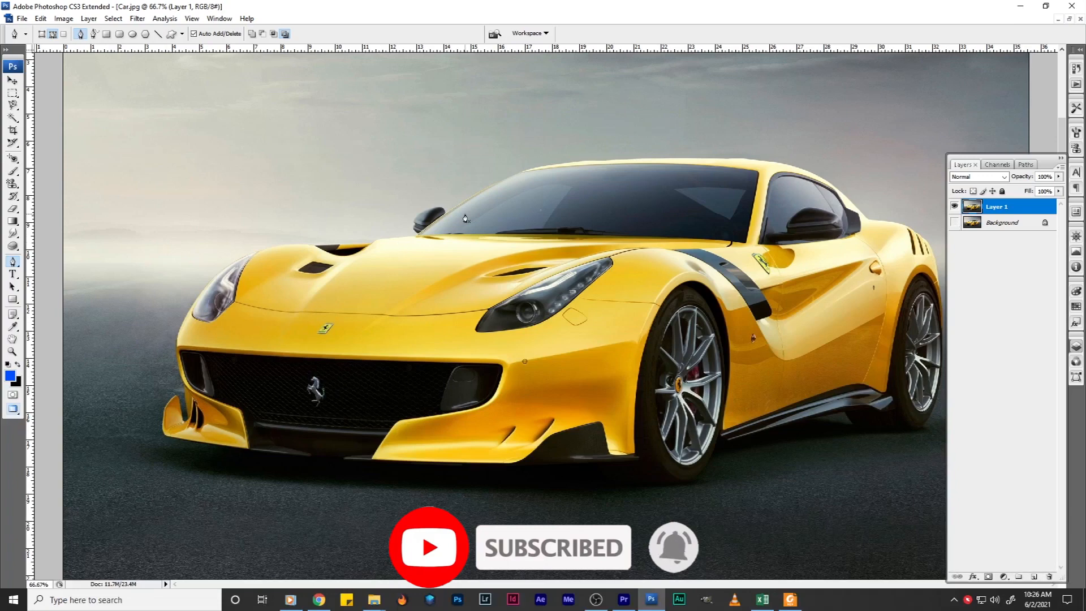
Step: Examine the lower edge of the car's front bumper from the front wheel to the far bumper fin up close
key("ctrl+plus")
key("ctrl+plus")
scroll(466, 219, "down", 10)
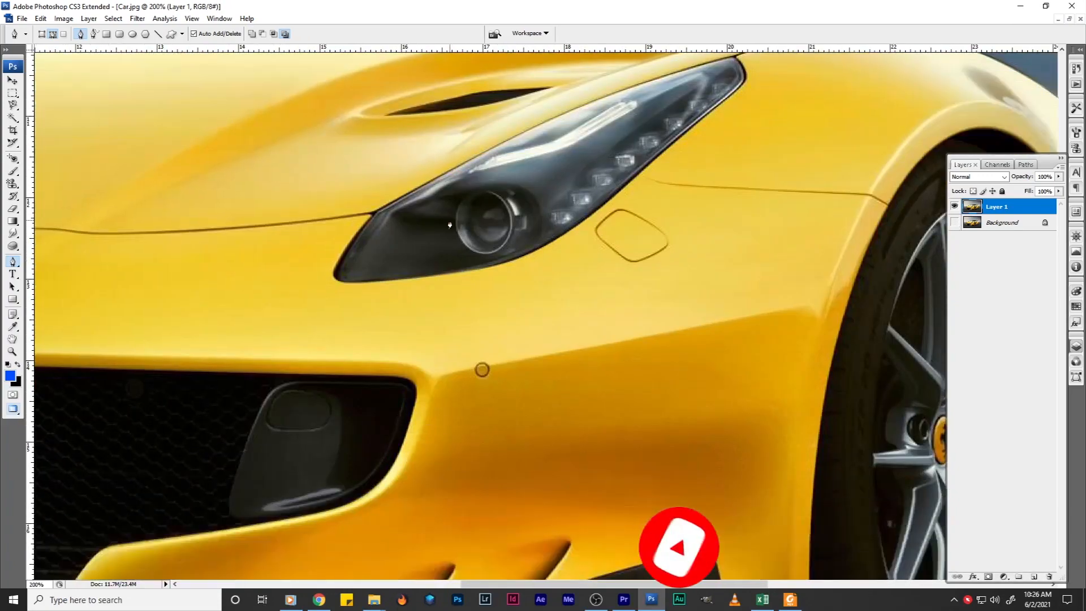
scroll(538, 246, "down", 3)
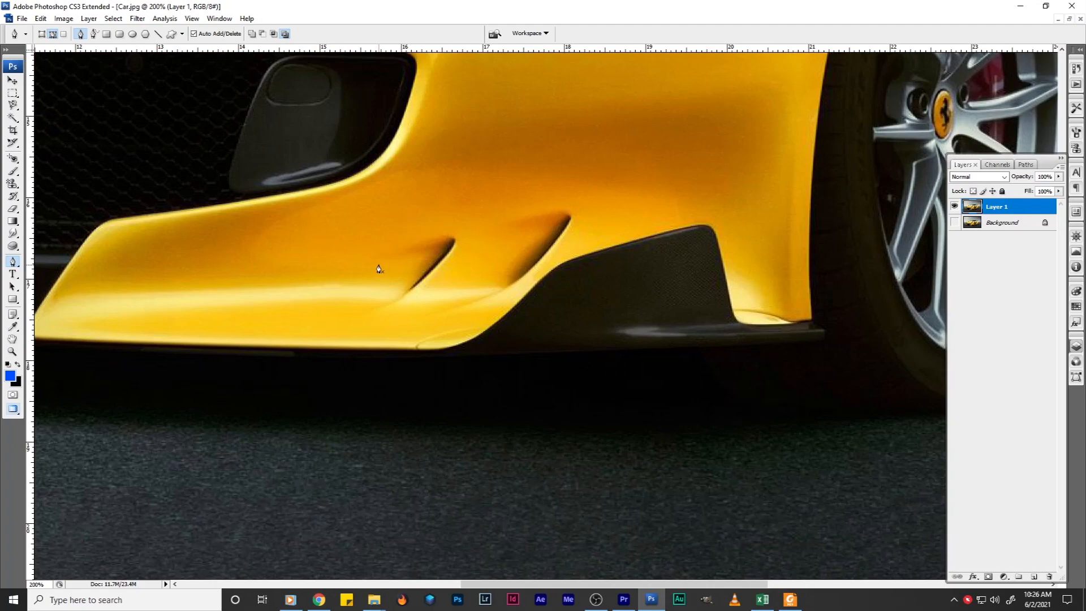
left_click_drag(378, 261, 618, 255)
left_click_drag(419, 261, 605, 278)
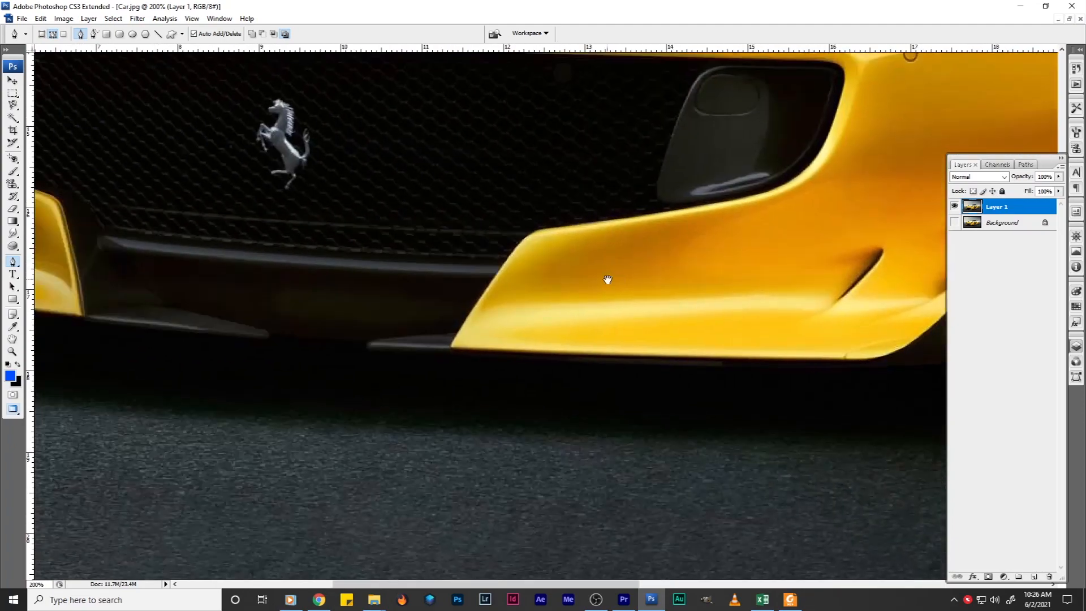
left_click_drag(456, 257, 701, 281)
left_click_drag(578, 228, 652, 286)
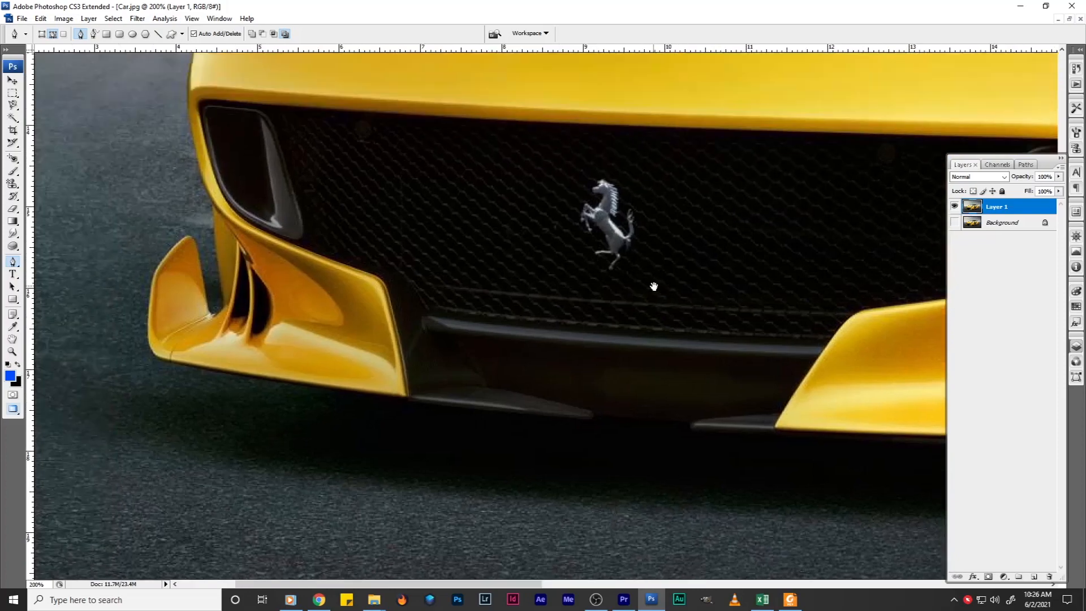
left_click_drag(560, 223, 667, 286)
mouse_move(598, 205)
left_mouse_down()
mouse_move(660, 221)
mouse_move(727, 315)
mouse_move(502, 402)
mouse_move(517, 153)
mouse_move(383, 109)
left_mouse_up()
left_click_drag(715, 224, 412, 165)
left_click_drag(649, 247, 426, 240)
left_click_drag(512, 240, 500, 242)
left_click_drag(743, 284, 470, 297)
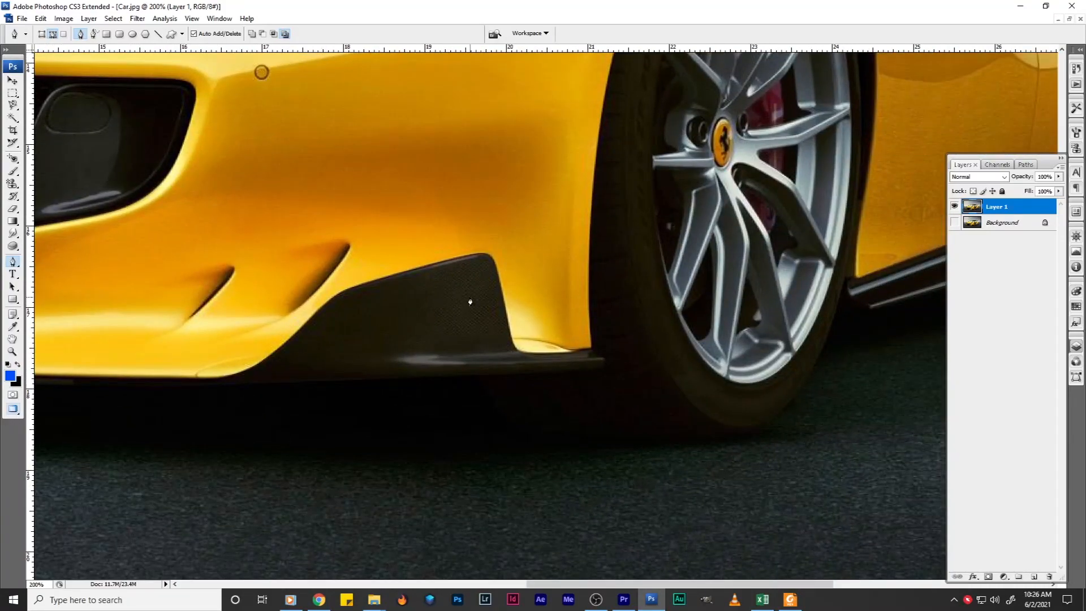
Step: Start a Pen path on the lower edge of the black front splitter, beside the front wheel
key("ctrl+0")
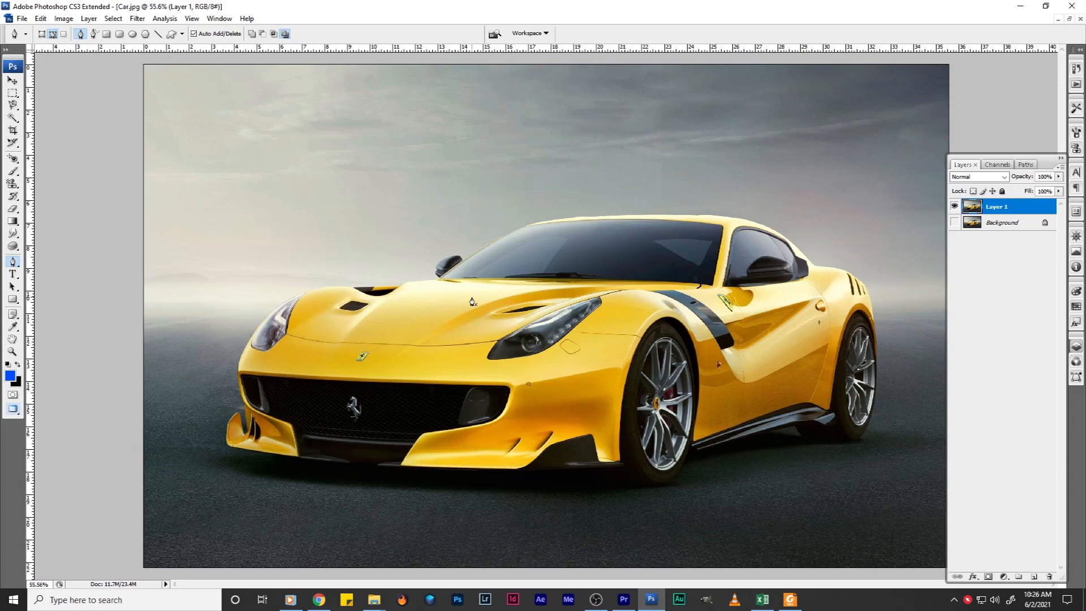
key("ctrl+plus")
key("ctrl+plus")
key("ctrl+plus")
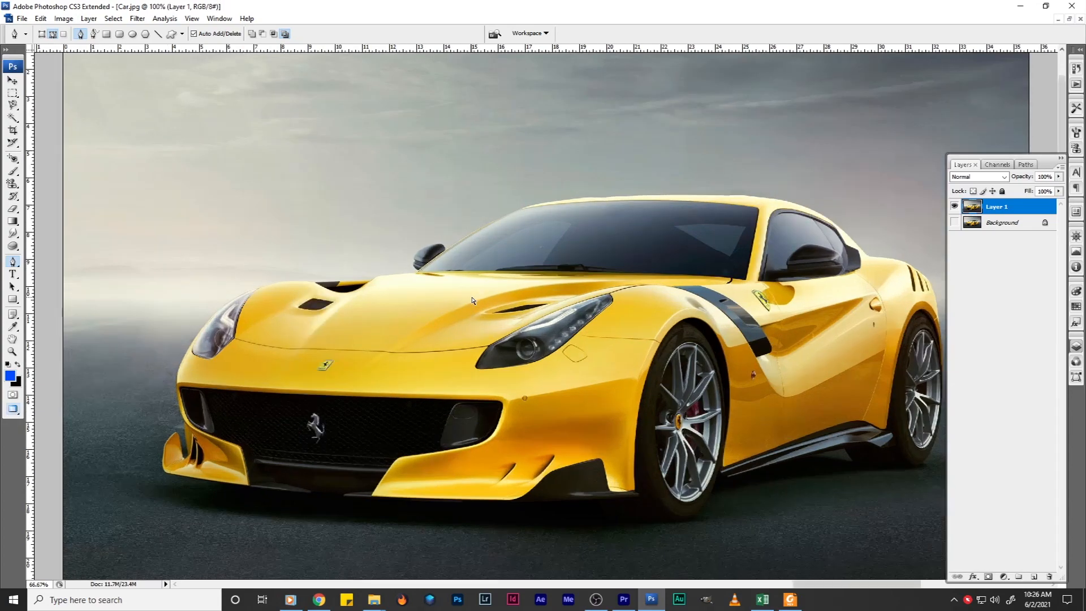
scroll(472, 302, "down", 10)
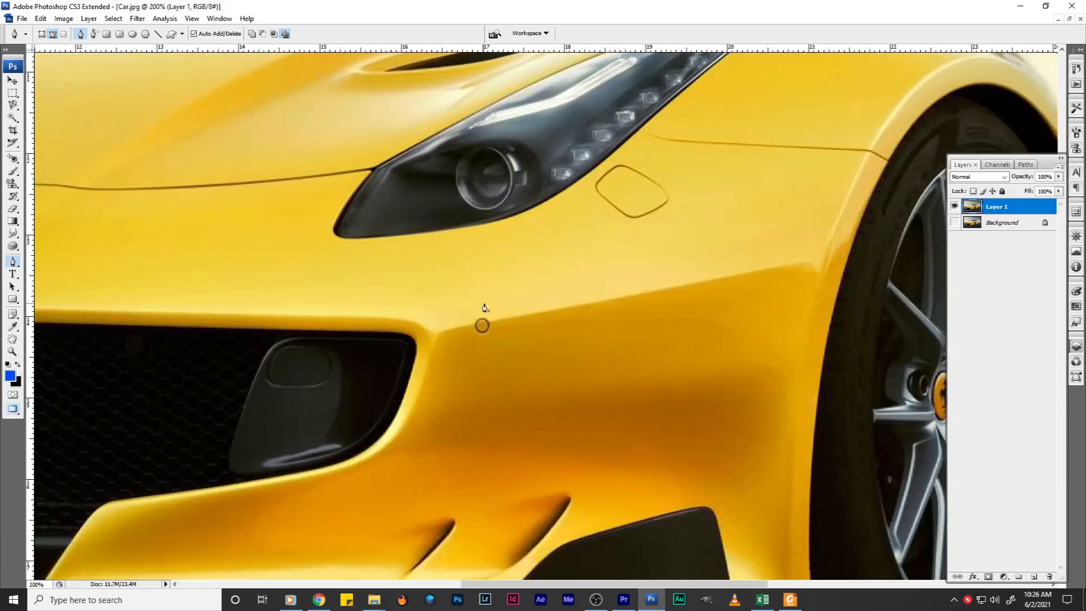
scroll(496, 310, "down", 3)
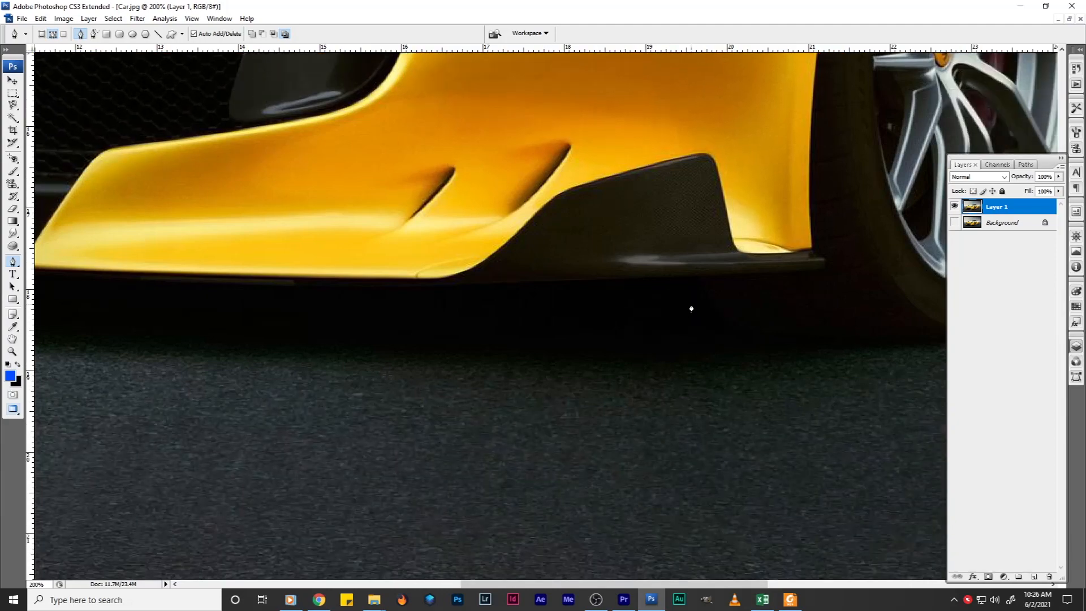
key("ctrl+plus")
left_click_drag(676, 268, 456, 257)
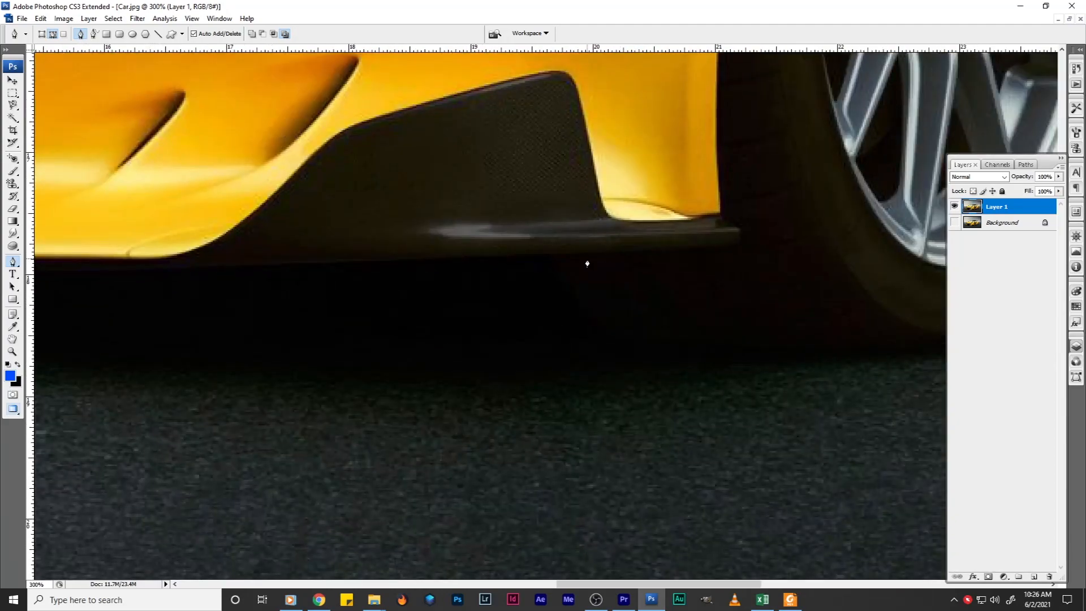
scroll(587, 264, "down", 2)
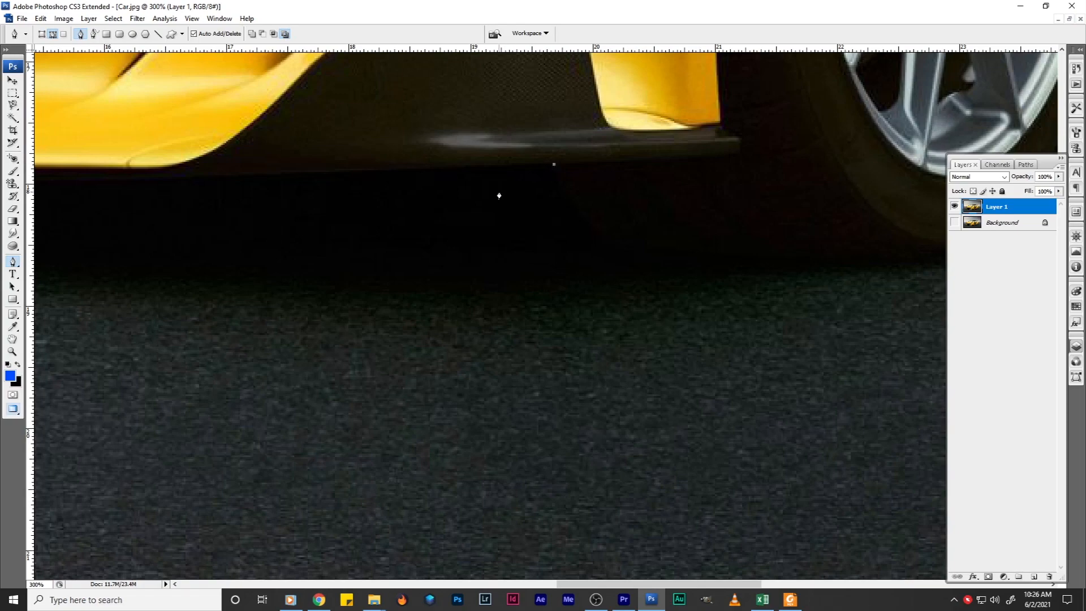
Step: Extend the path with curved points along the underside of the black splitter and the yellow bumper
left_click_drag(485, 170, 721, 168)
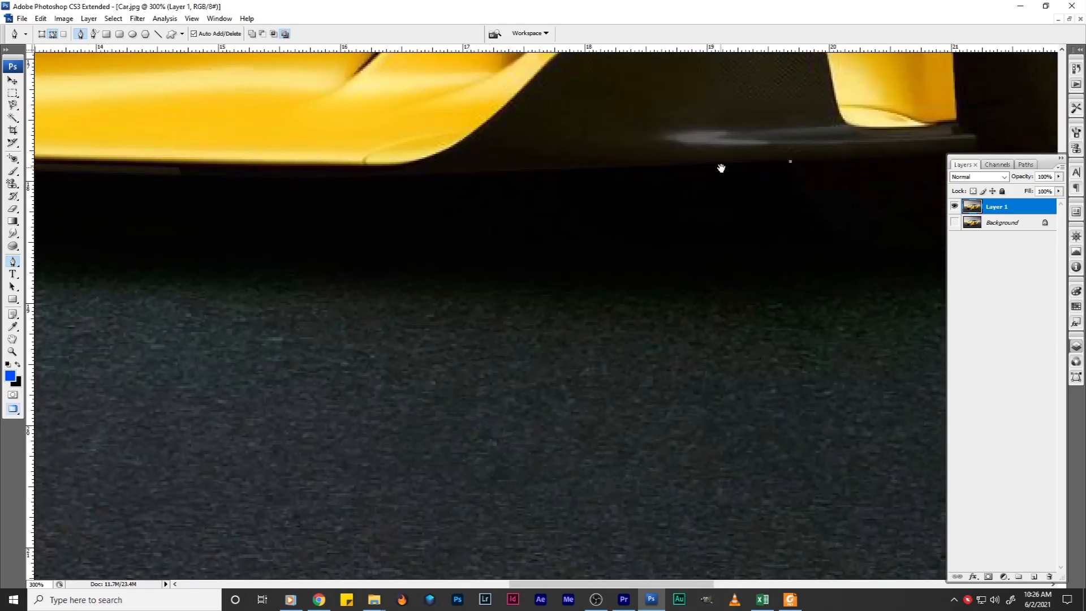
left_click(584, 164)
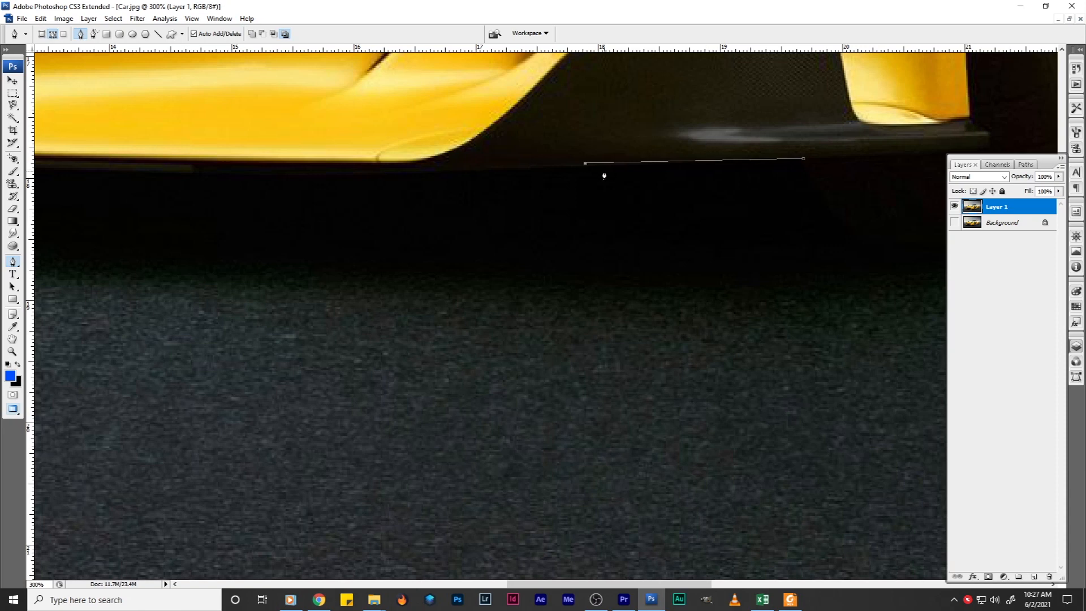
key("ctrl+z")
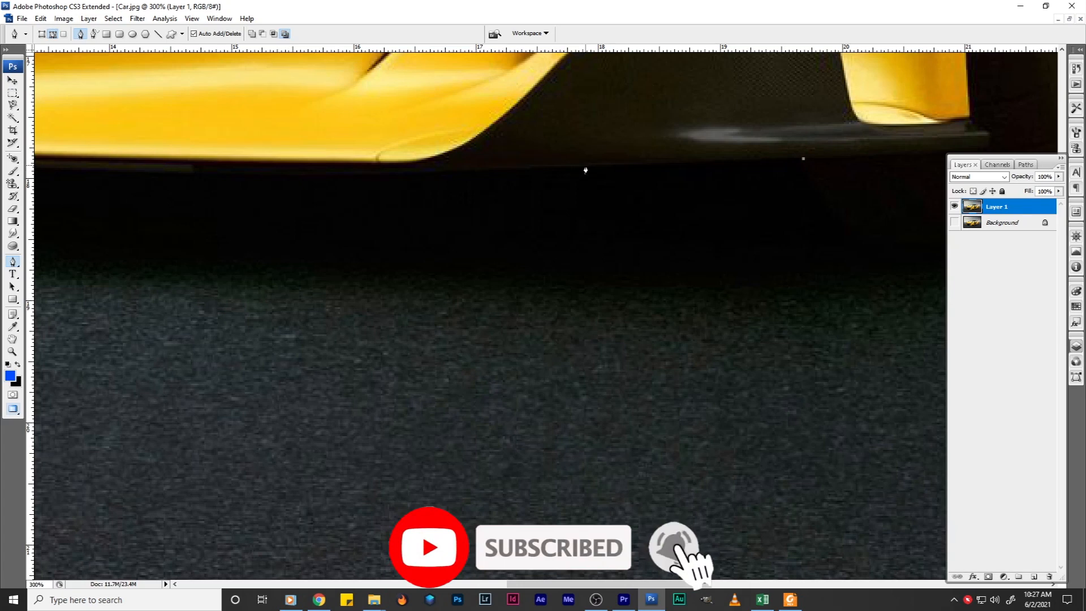
left_click_drag(585, 165, 428, 169)
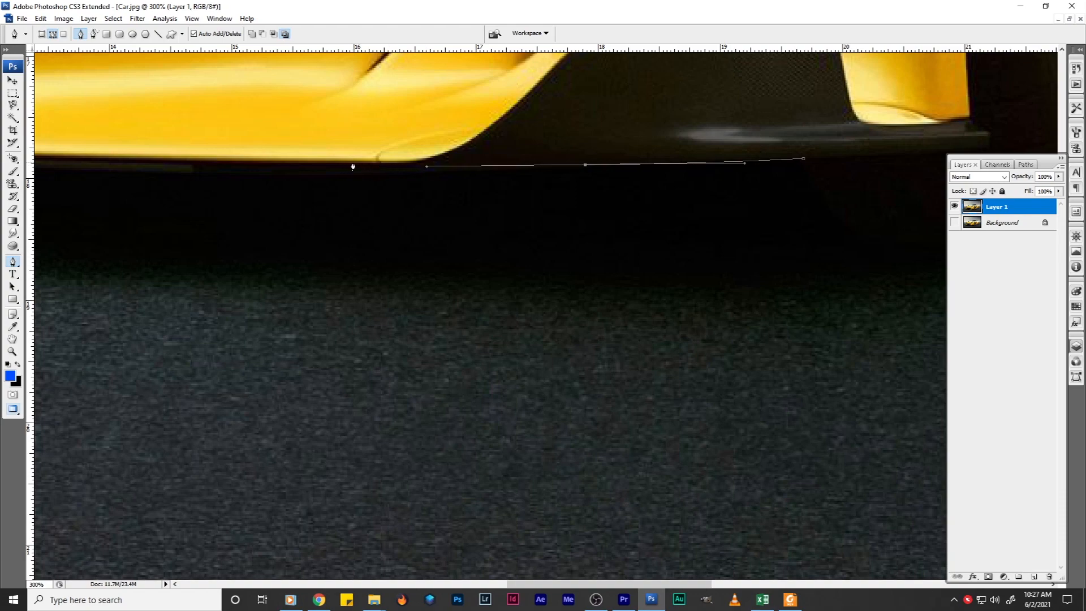
left_click_drag(445, 154, 651, 129)
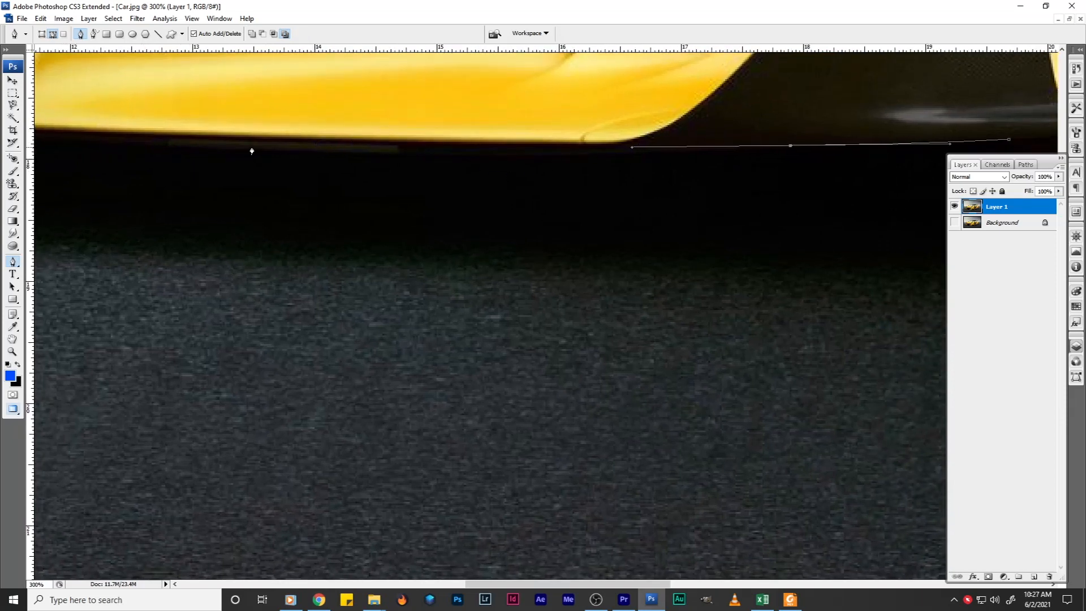
left_click_drag(236, 143, 112, 139)
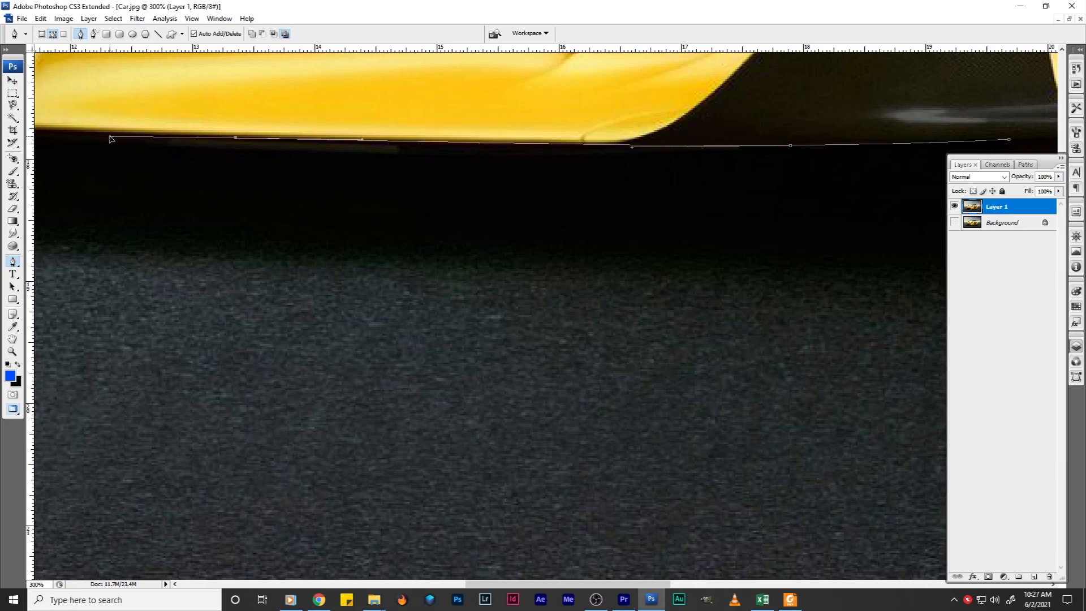
Step: Continue the path along the underside of the central lip and around the bottom corner of the far yellow bumper fin
left_click_drag(138, 138, 814, 241)
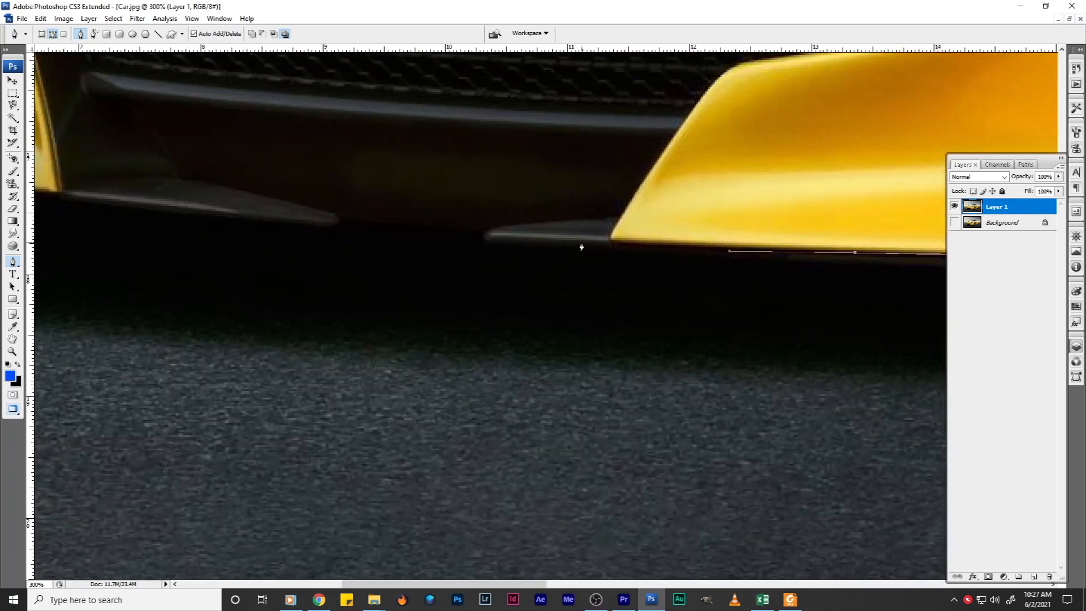
left_click_drag(577, 244, 498, 243)
left_click(485, 237)
left_click_drag(445, 226, 610, 268)
left_click(339, 219)
left_click_drag(523, 269, 436, 258)
left_click(314, 244)
left_click_drag(371, 251, 743, 317)
left_click_drag(442, 274, 605, 375)
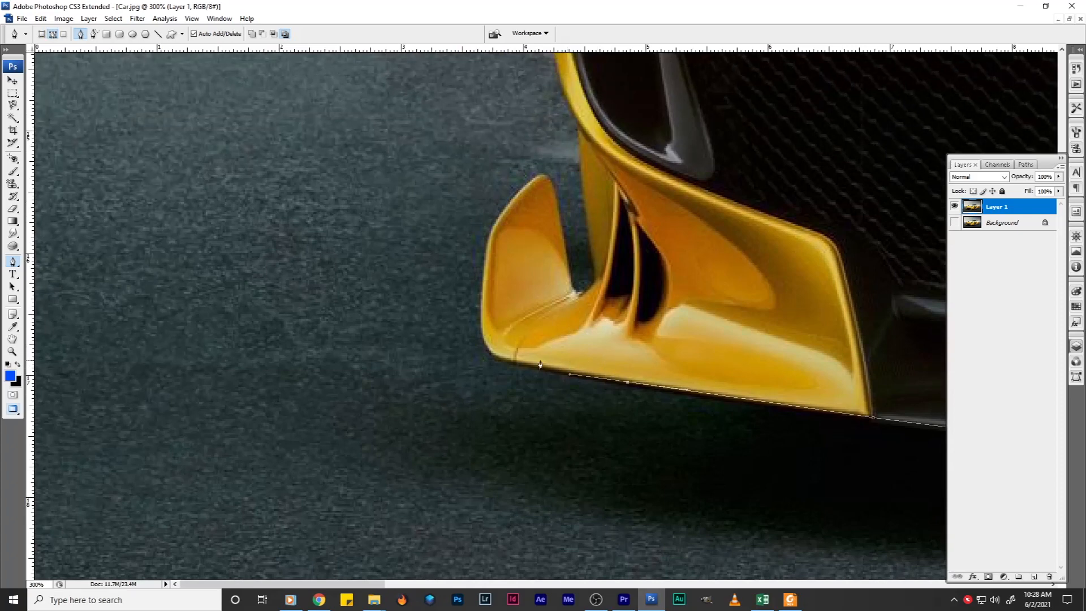
left_click_drag(492, 355, 484, 342)
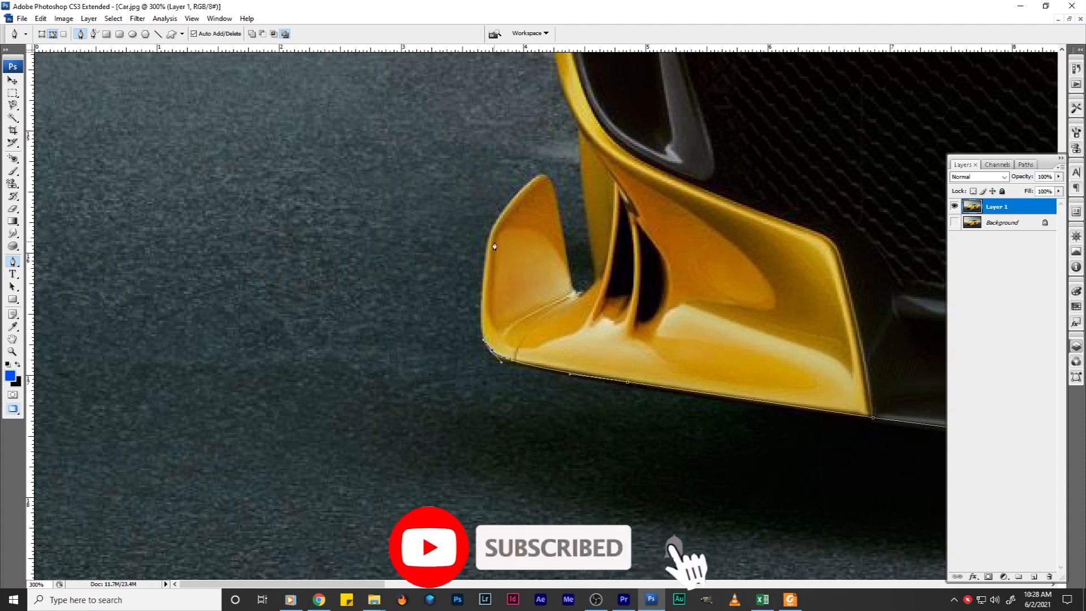
left_click_drag(486, 278, 498, 165)
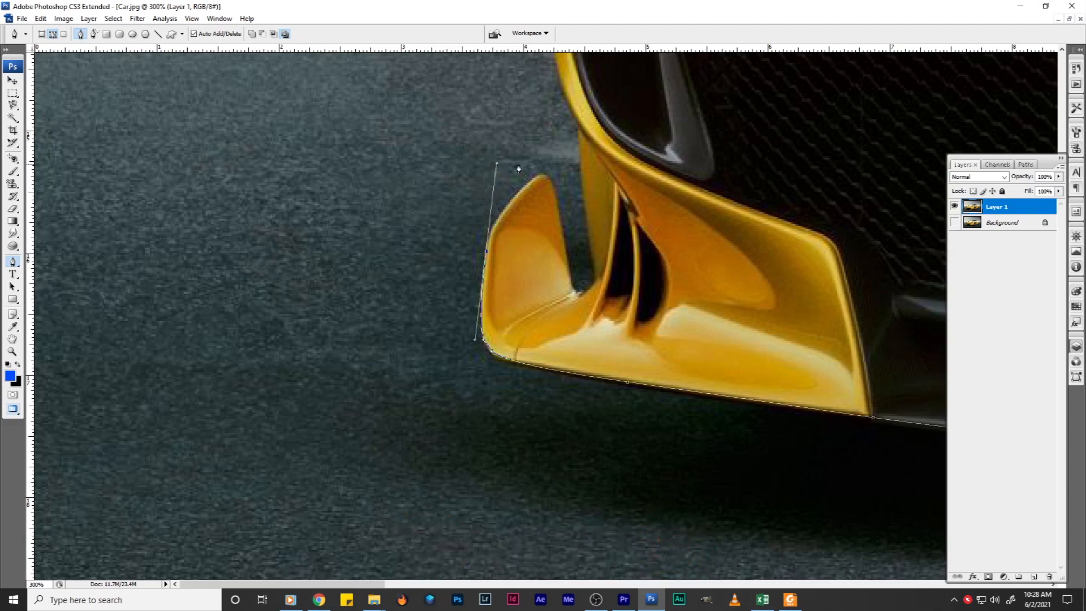
left_click_drag(556, 198, 564, 245)
left_click_drag(564, 245, 564, 246)
key("ctrl+z")
left_click(527, 187)
key("ctrl+z")
left_click(527, 187)
key("ctrl+z")
key("ctrl+alt+z")
Step: Curve the path up the outer edge of the far yellow bumper fin
left_click_drag(483, 289, 487, 250)
scroll(487, 247, "up", 2)
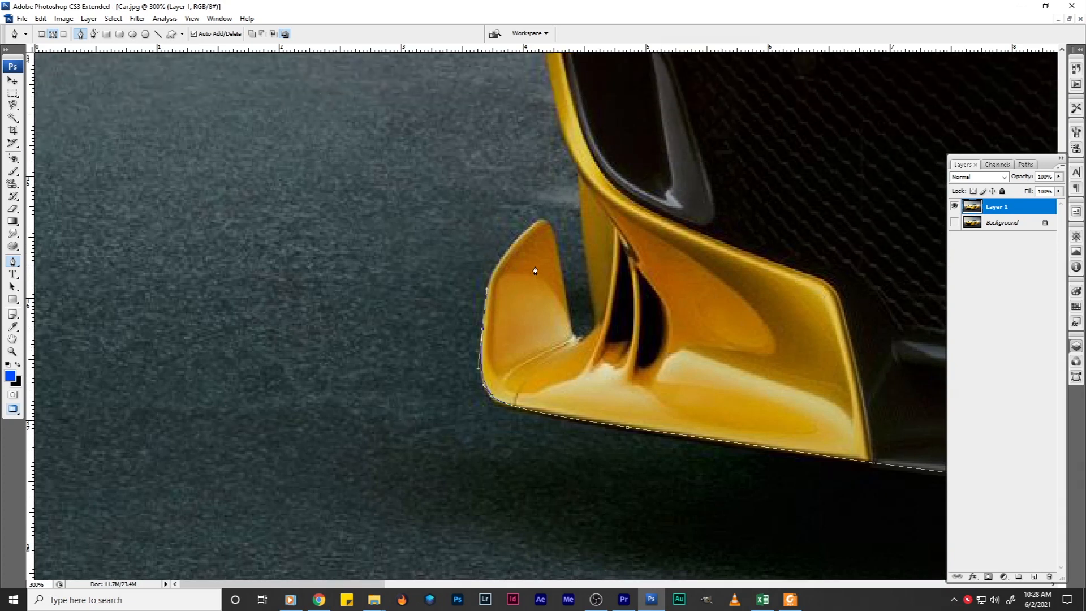
left_click_drag(534, 223, 572, 194)
left_click(563, 292)
key("ctrl+alt+z")
key("ctrl+alt+z")
Step: Trace the path over the fin's tip, down its inner edge and up the support to the bumper
left_click(512, 246)
left_click_drag(557, 243, 562, 285)
left_click_drag(574, 340, 595, 319)
scroll(599, 316, "up", 2)
left_click(580, 249)
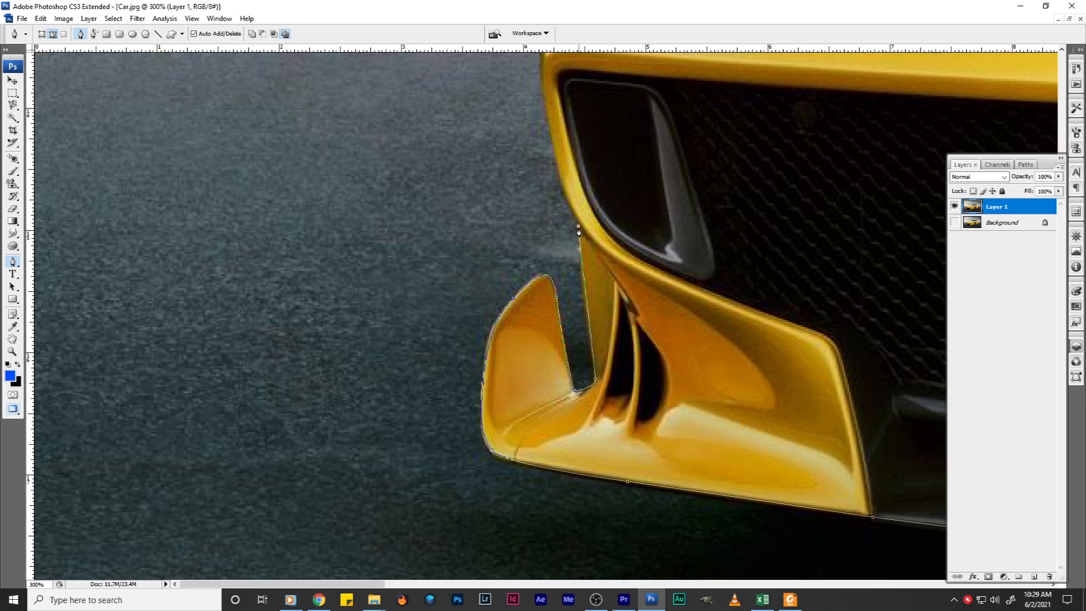
Step: Continue the path up the bumper's far corner and around the outside of the far headlight
scroll(578, 232, "up", 7)
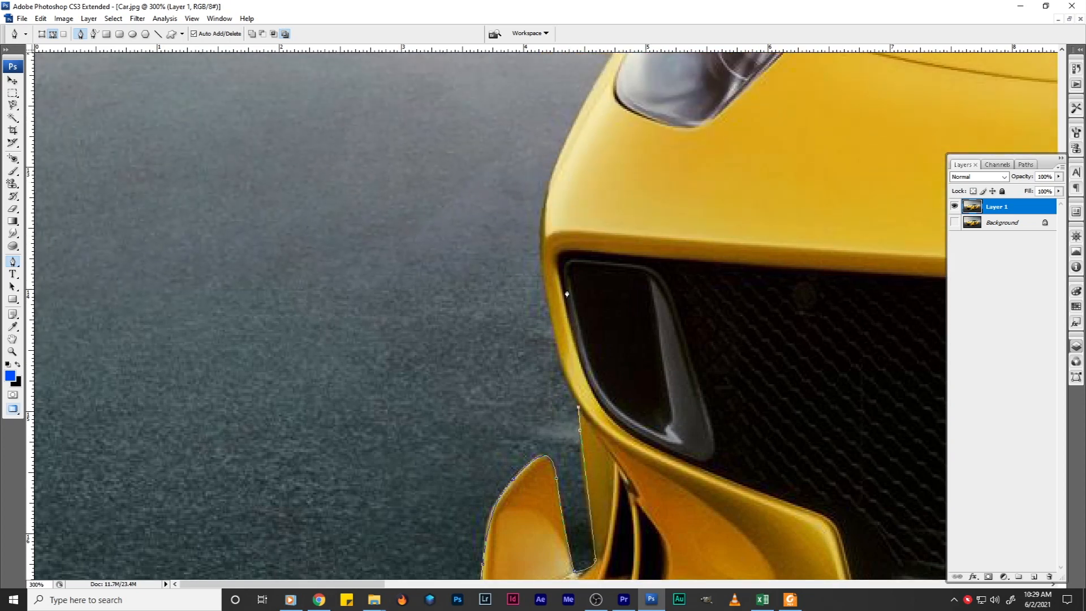
left_click_drag(587, 283, 459, 283)
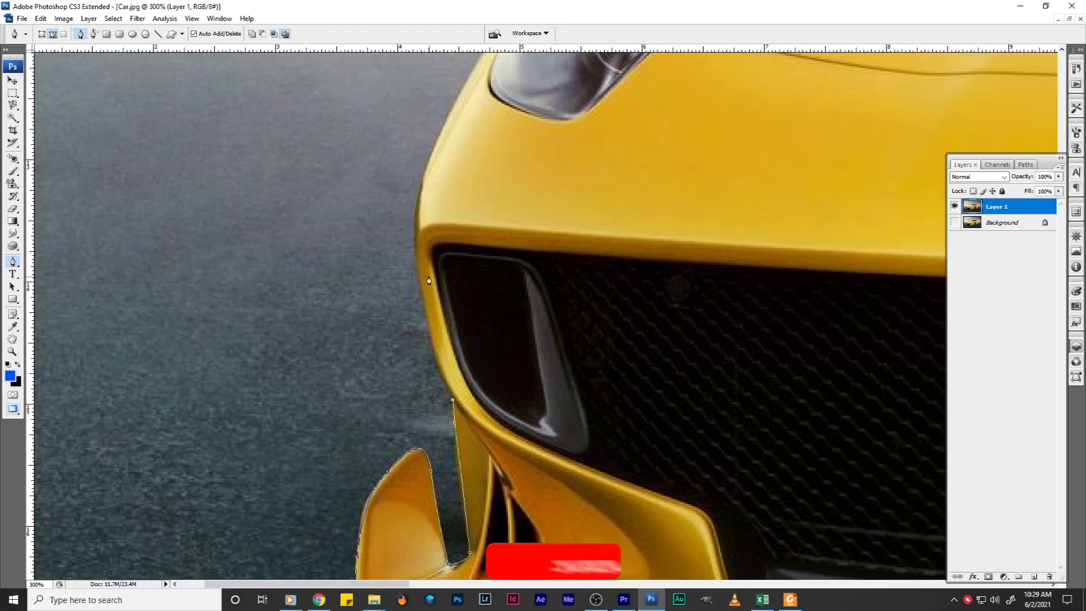
left_click_drag(418, 265, 440, 377)
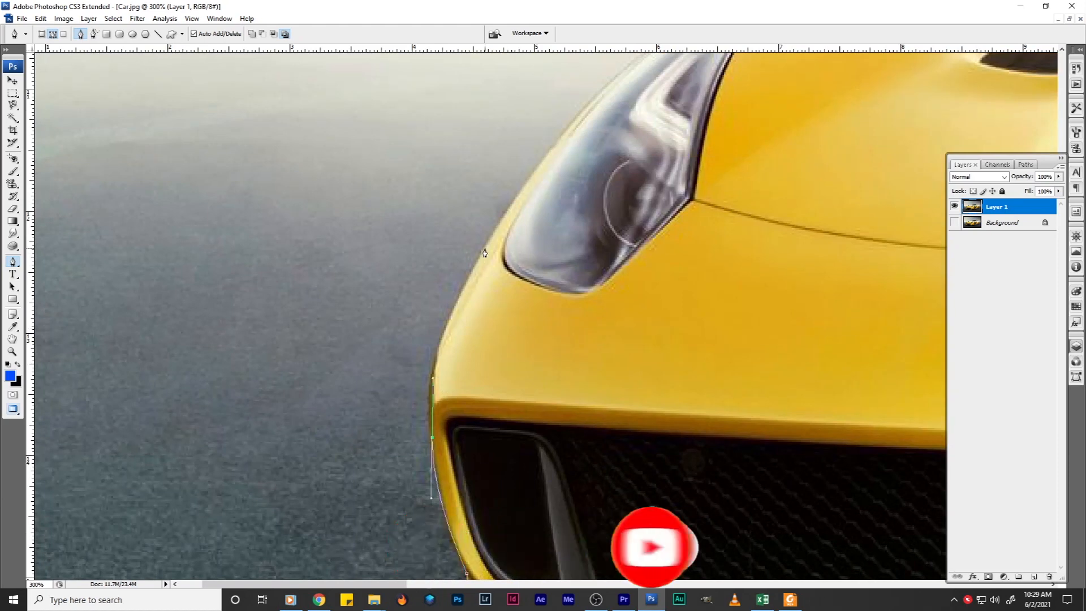
left_click_drag(485, 247, 544, 145)
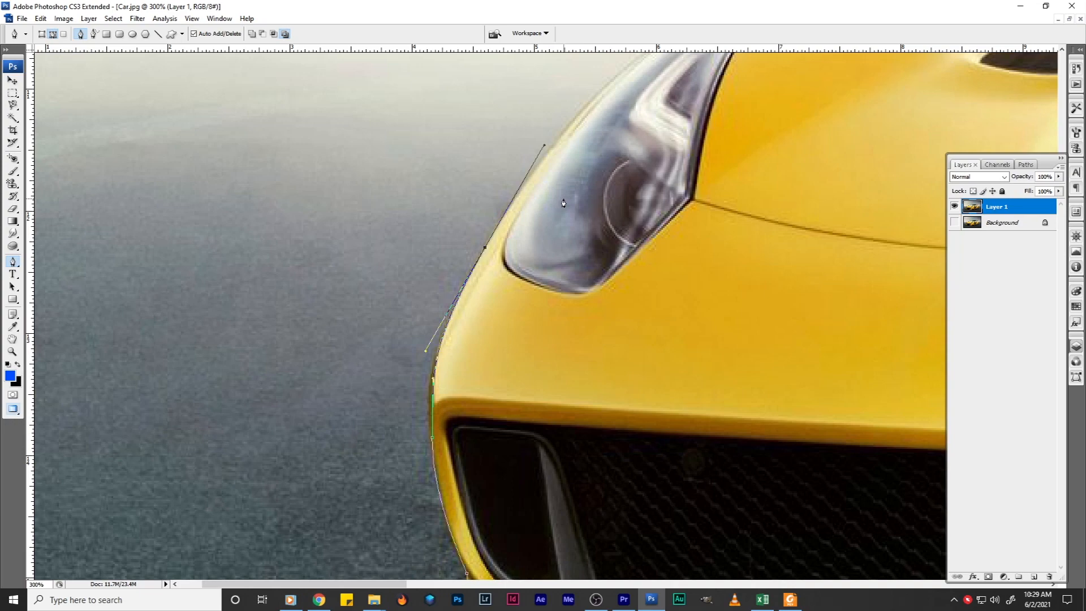
left_click_drag(542, 167, 399, 282)
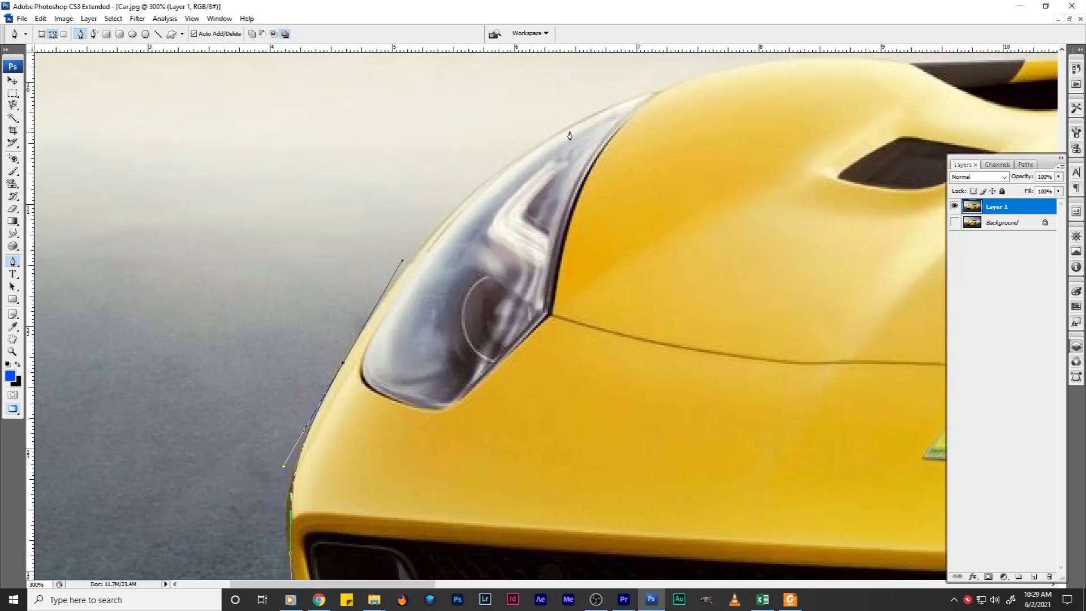
left_click_drag(589, 117, 425, 202)
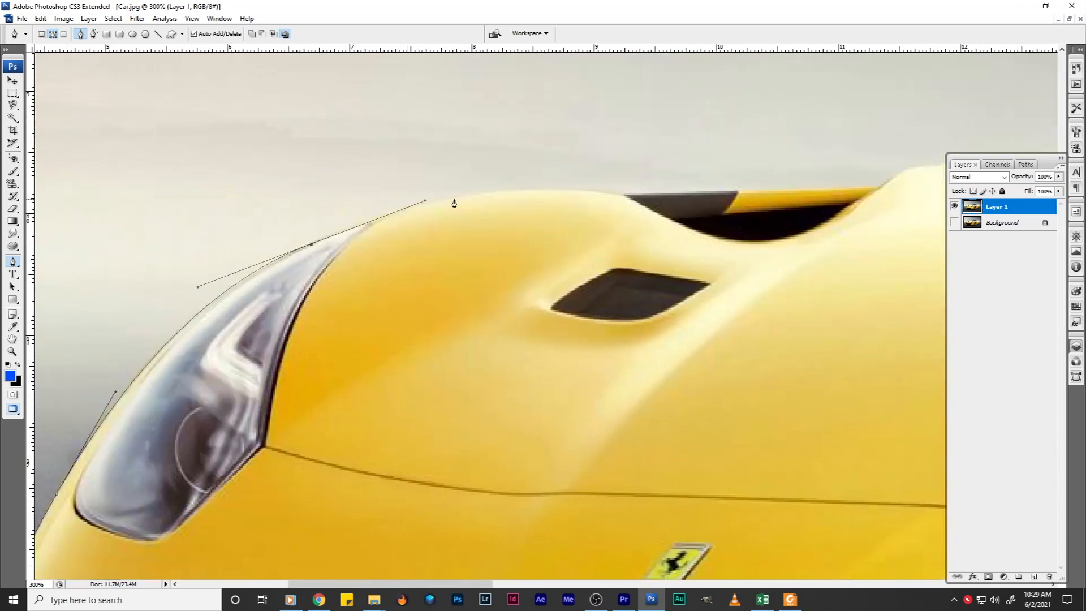
Step: Extend the path along the hood's upper edge, past the black stripe, towards the far side mirror
left_click_drag(620, 194, 670, 217)
left_click(756, 214)
left_click_drag(770, 215, 698, 219)
mouse_move(810, 210)
left_mouse_down()
mouse_move(821, 203)
mouse_move(651, 268)
mouse_move(628, 253)
mouse_move(634, 235)
mouse_move(512, 294)
left_mouse_up()
left_click(821, 199)
left_click(636, 234)
left_click(636, 223)
Step: Continue the path up the windshield's edge and along the car's roof
mouse_move(536, 250)
left_mouse_down()
mouse_move(576, 231)
mouse_move(642, 239)
mouse_move(445, 324)
left_mouse_up()
left_click(647, 252)
left_click_drag(716, 170, 350, 211)
left_click_drag(609, 182, 519, 170)
left_click(631, 181)
key("ctrl+z")
left_click_drag(686, 180, 798, 184)
left_click_drag(788, 184, 433, 132)
Step: Carry the path down the rear roofline and over the rear fender beside the vent slots
left_click_drag(686, 210, 514, 201)
left_click_drag(606, 301, 526, 199)
left_click_drag(626, 218, 573, 164)
left_click(552, 158)
key("ctrl+z")
left_click(575, 172)
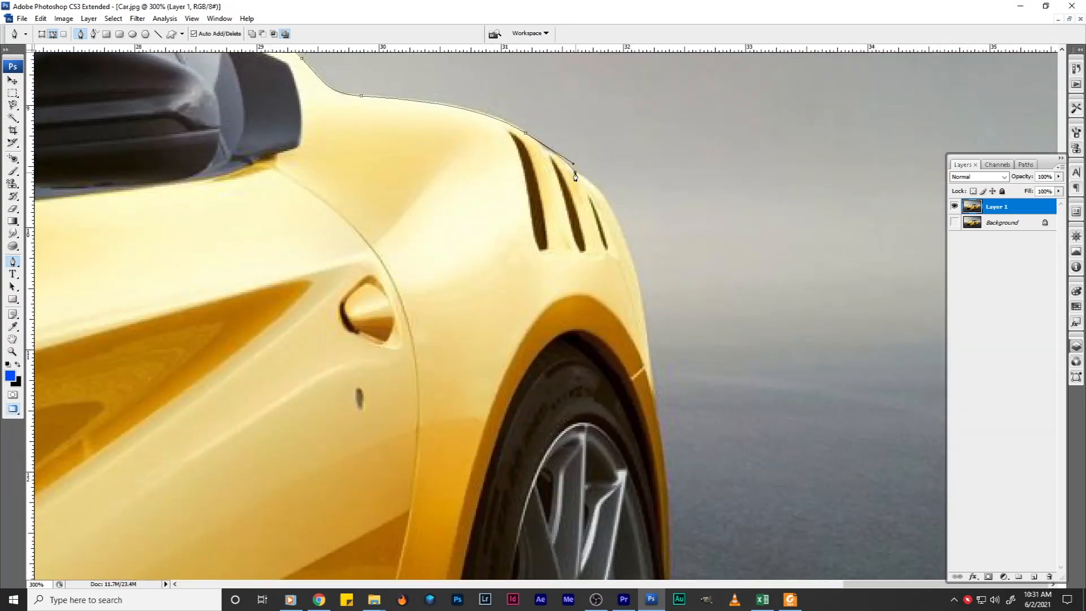
Step: Carry the path down the rear fender and around the outer edge and underside of the rear tyre
scroll(576, 173, "down", 1)
left_click_drag(623, 198, 559, 481)
scroll(643, 252, "down", 4)
scroll(665, 292, "down", 4)
scroll(668, 357, "down", 8)
left_click_drag(432, 456, 347, 454)
left_click(266, 435)
left_click_drag(266, 436, 252, 418)
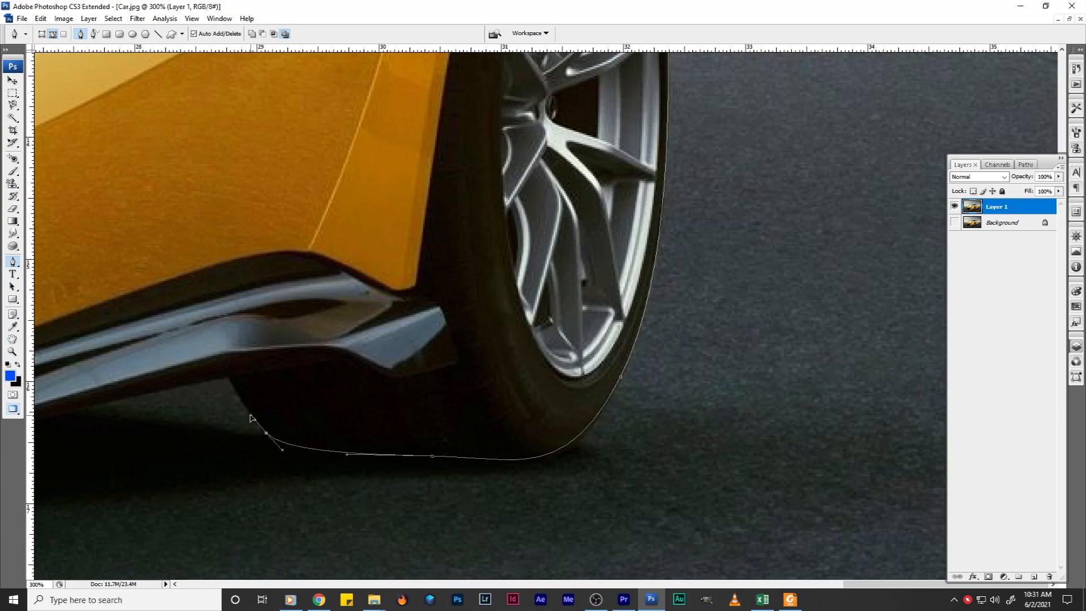
Step: Extend the path from the rear tyre along the side skirt's lower edge to the front wheel
left_click(228, 379)
left_click_drag(230, 380, 658, 282)
left_click_drag(455, 319, 604, 205)
left_click_drag(485, 238, 428, 253)
left_click(317, 286)
left_click_drag(336, 278, 631, 231)
left_click(417, 285)
left_click(414, 270)
left_click(405, 271)
Step: Trace around the bottom of the front tyre and close the path at its starting point under the front splitter
left_click_drag(560, 388, 682, 411)
left_click_drag(598, 435, 511, 437)
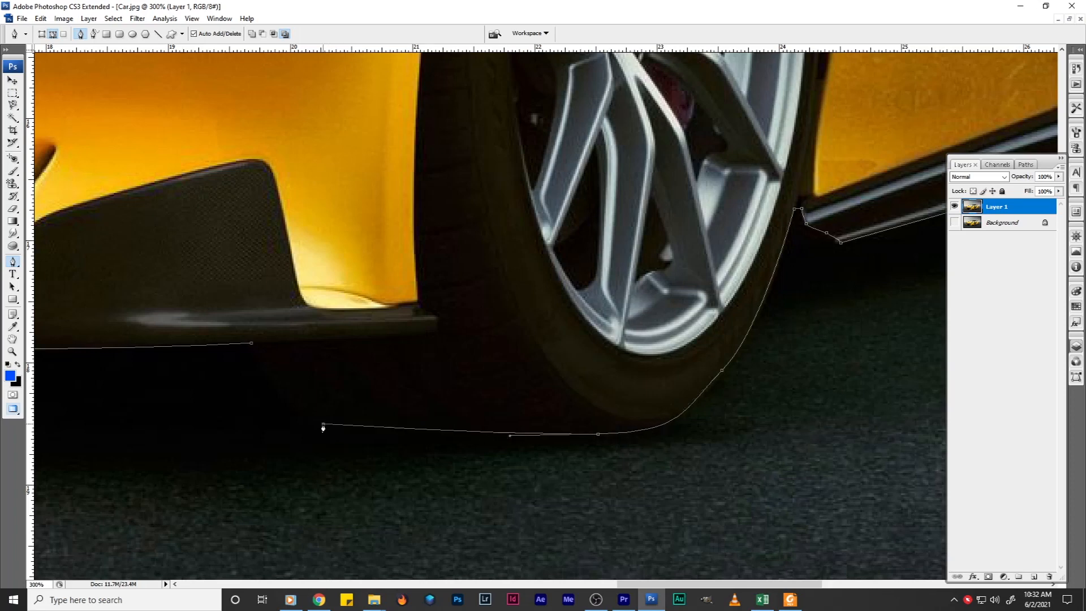
left_click(323, 424)
left_click_drag(323, 425, 503, 419)
left_click_drag(450, 371, 439, 353)
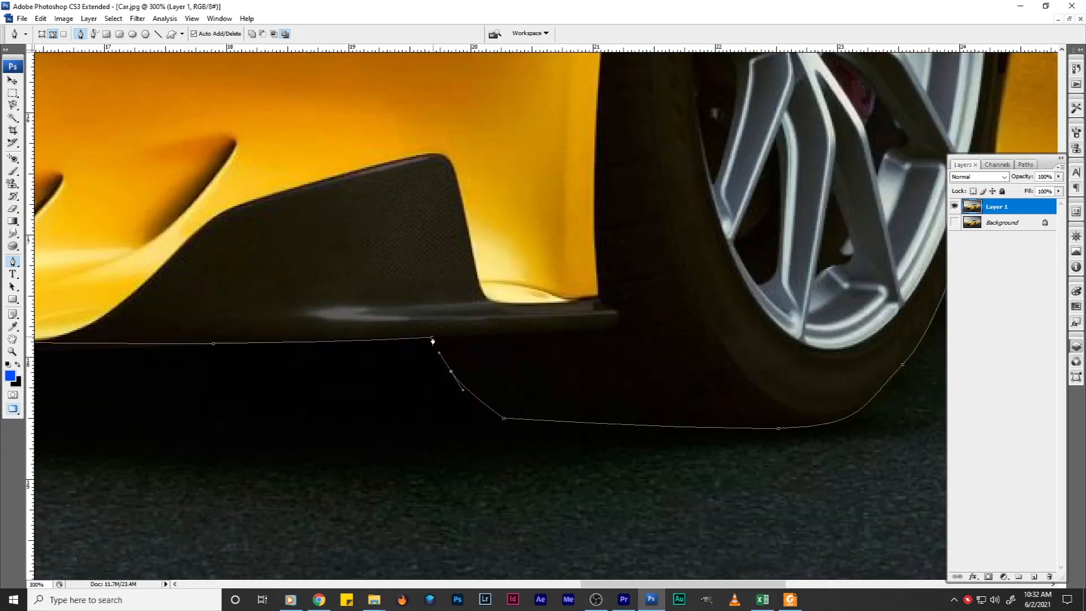
left_click(433, 341)
right_click(444, 401)
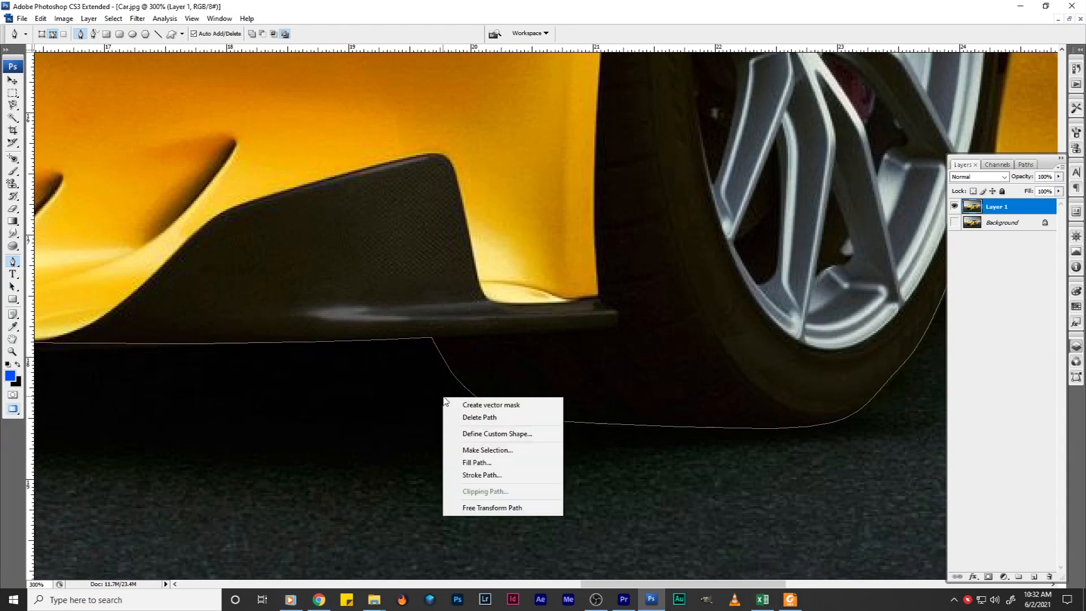
left_click(487, 450)
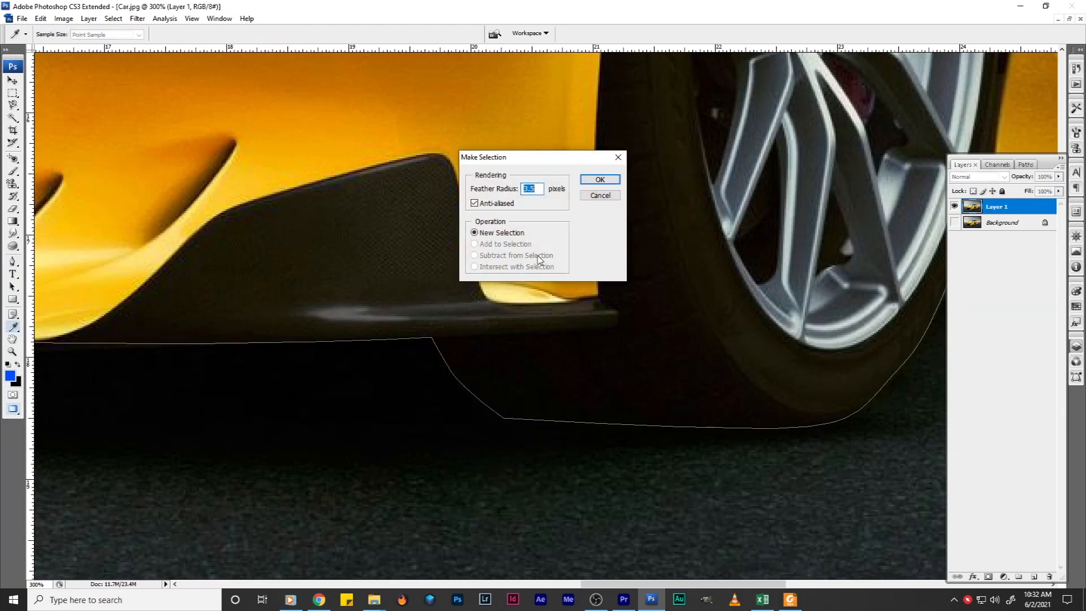
left_click(600, 195)
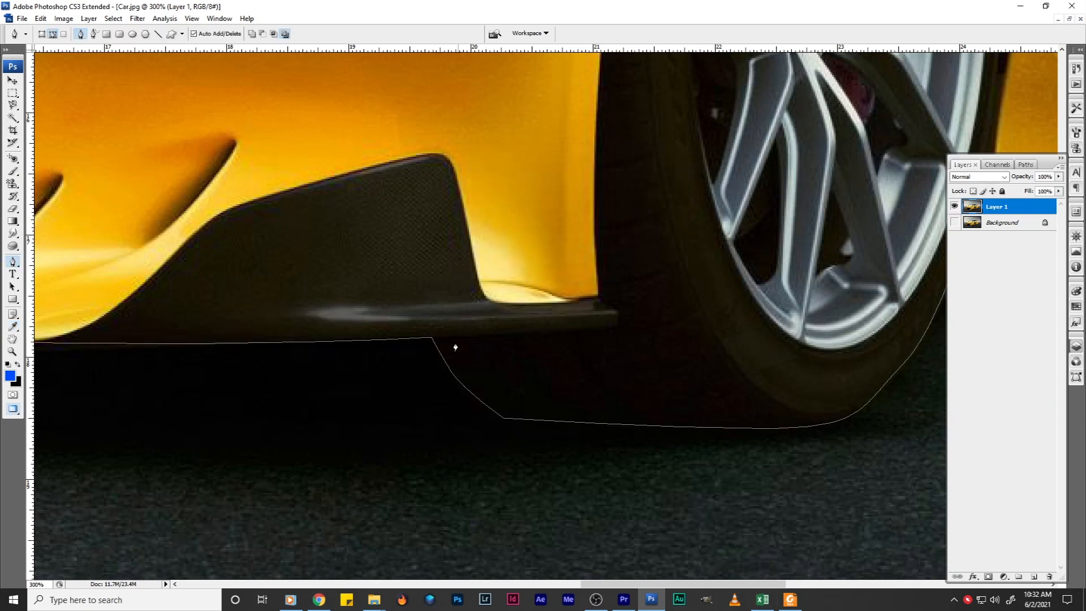
left_click(429, 346, "ctrl")
right_click(404, 402)
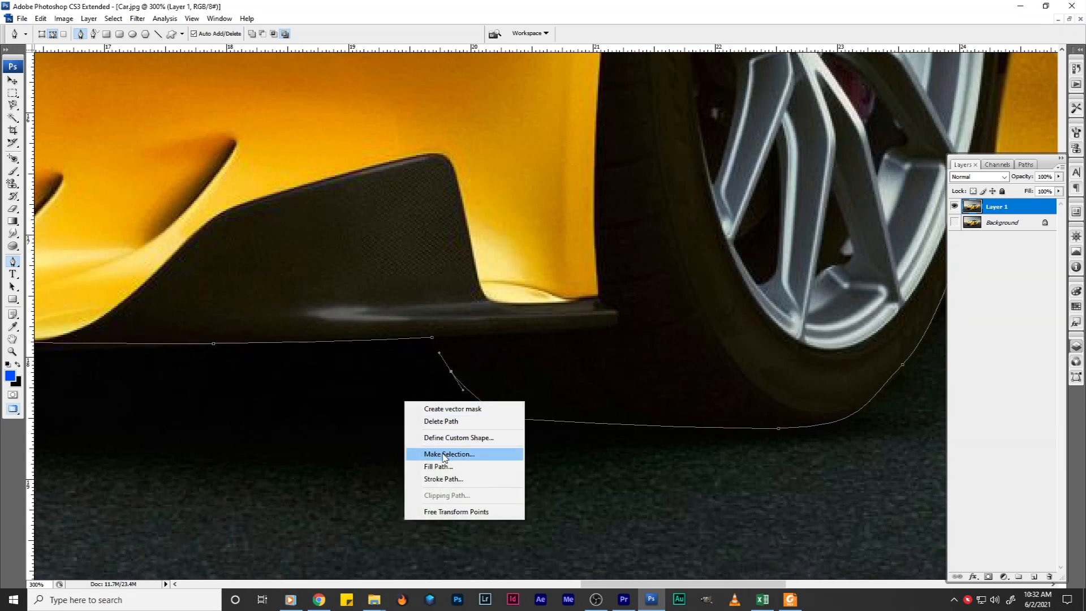
right_click(401, 358)
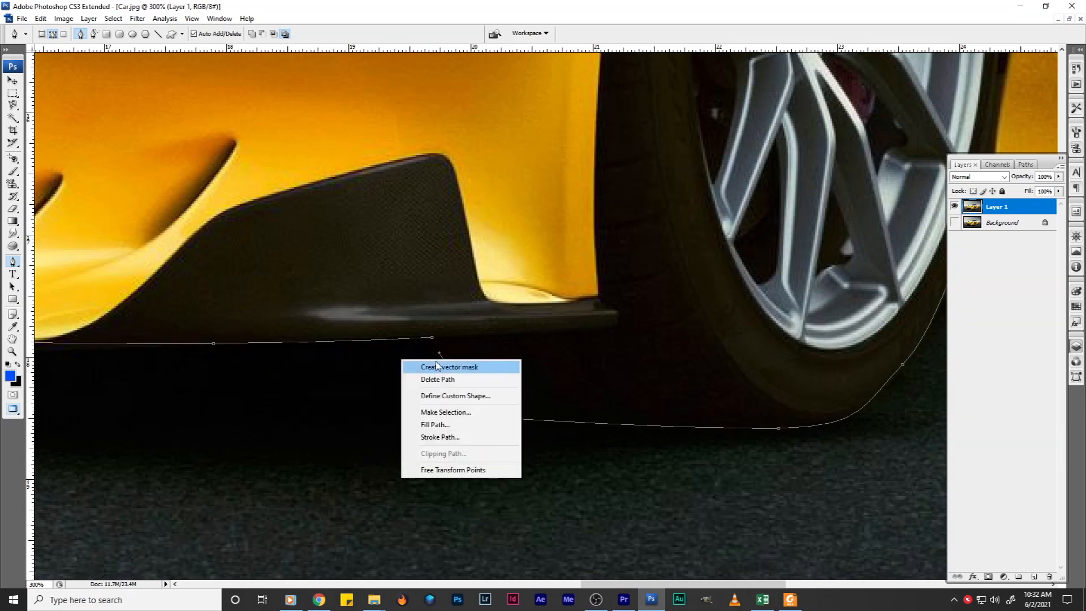
left_click(358, 434)
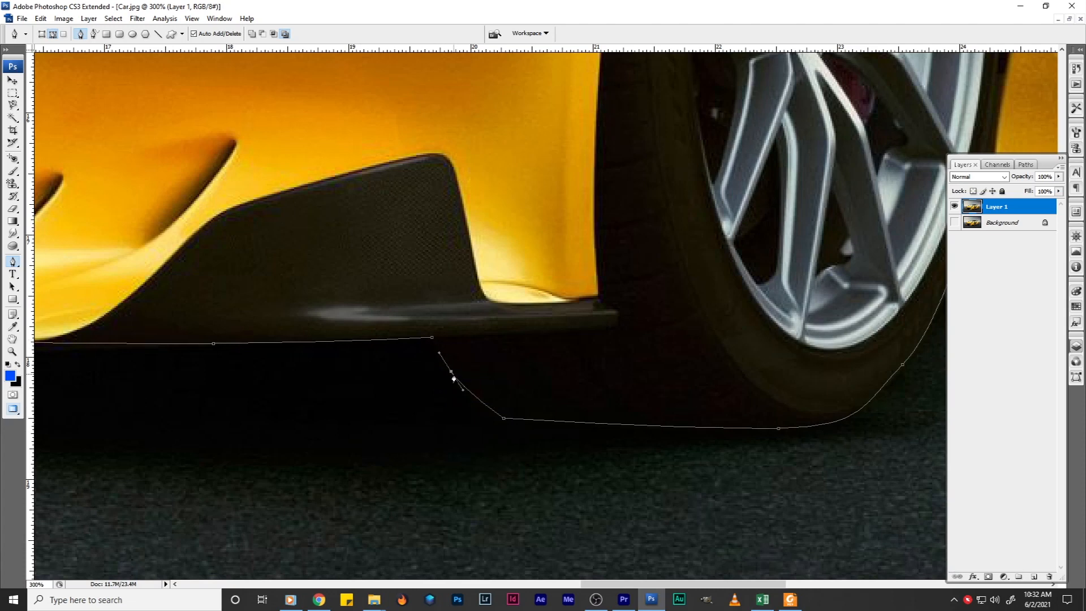
Step: Convert the closed car path into a new anti-aliased selection with a feather radius of 0 pixels
right_click(384, 385)
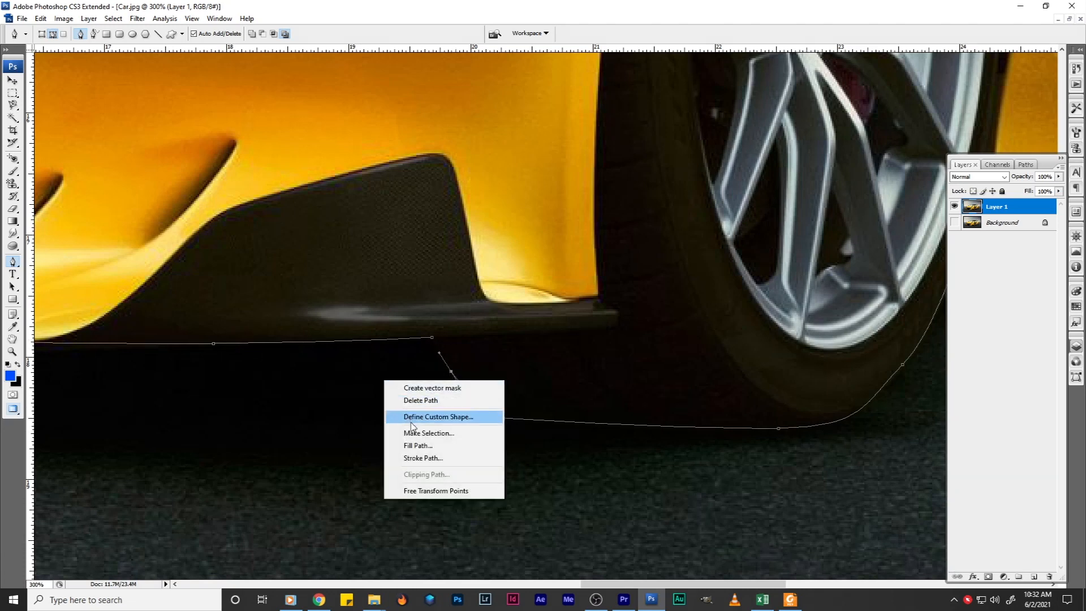
left_click(416, 434)
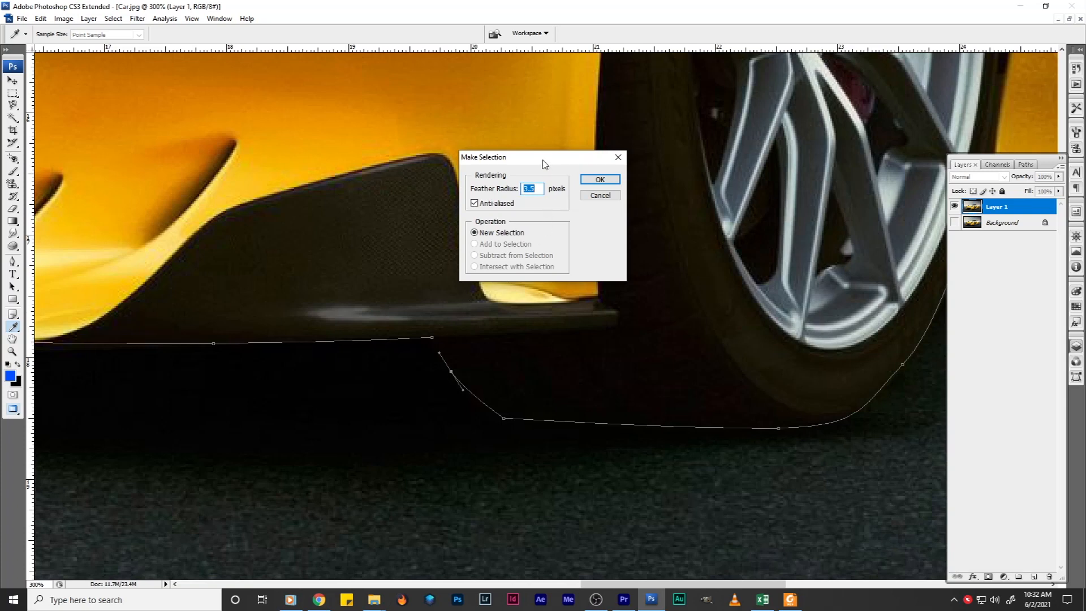
left_click_drag(544, 164, 587, 217)
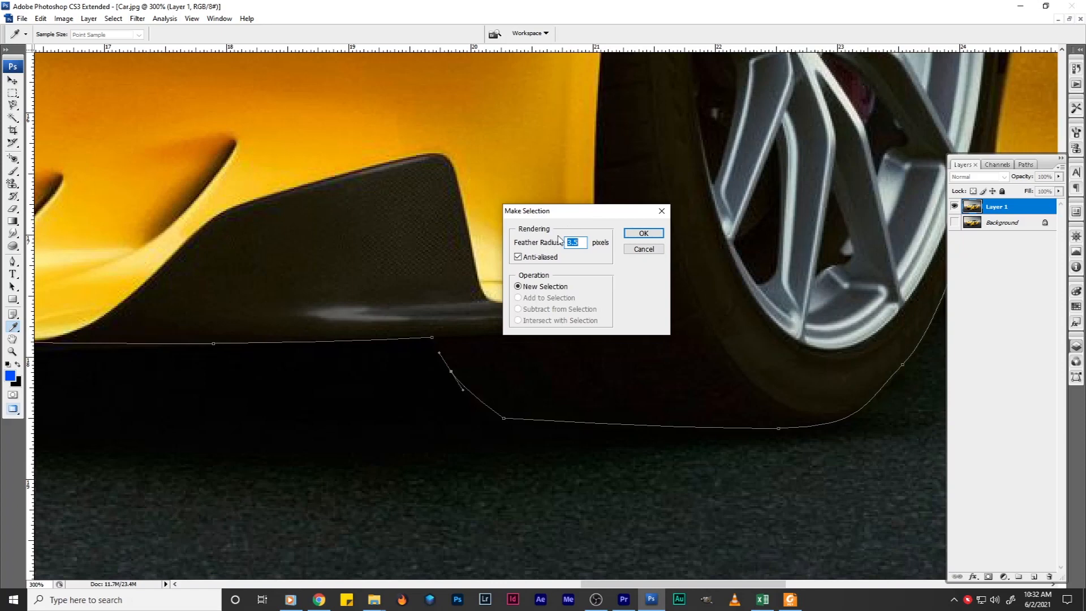
left_click(582, 243)
left_click(558, 248)
type("0")
key("Return")
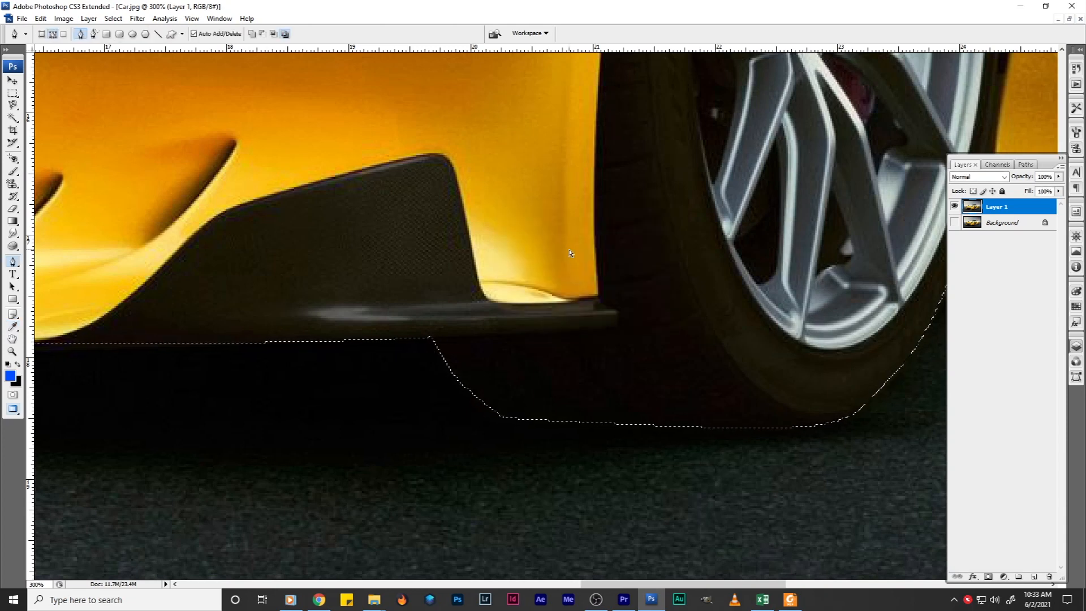
Step: Fit the whole image in view, try deleting the selected car from Layer 1, and undo the deletion
key("ctrl+0")
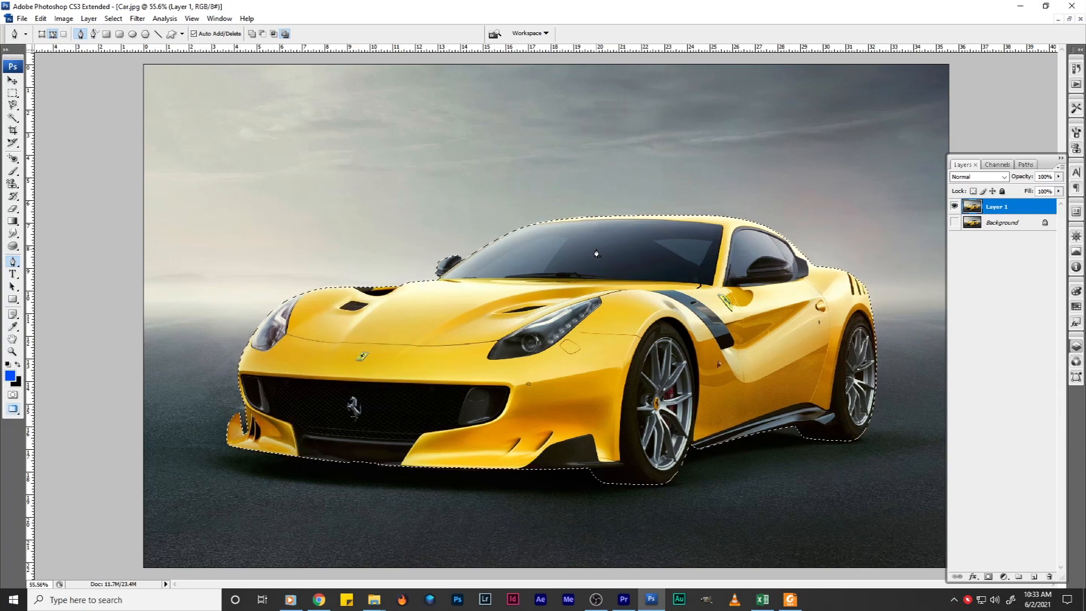
key("Delete")
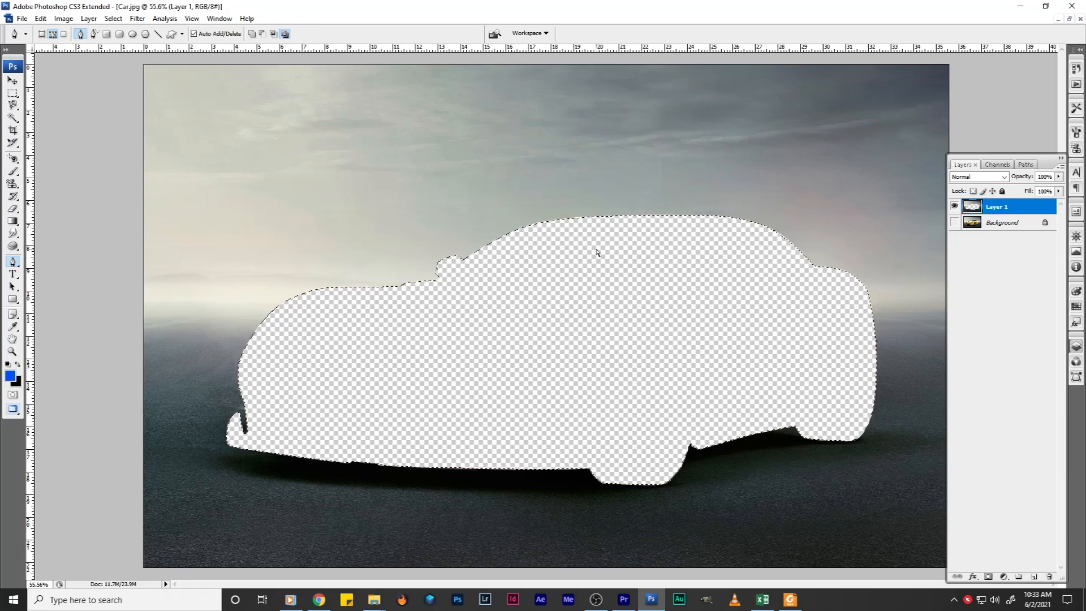
key("ctrl+z")
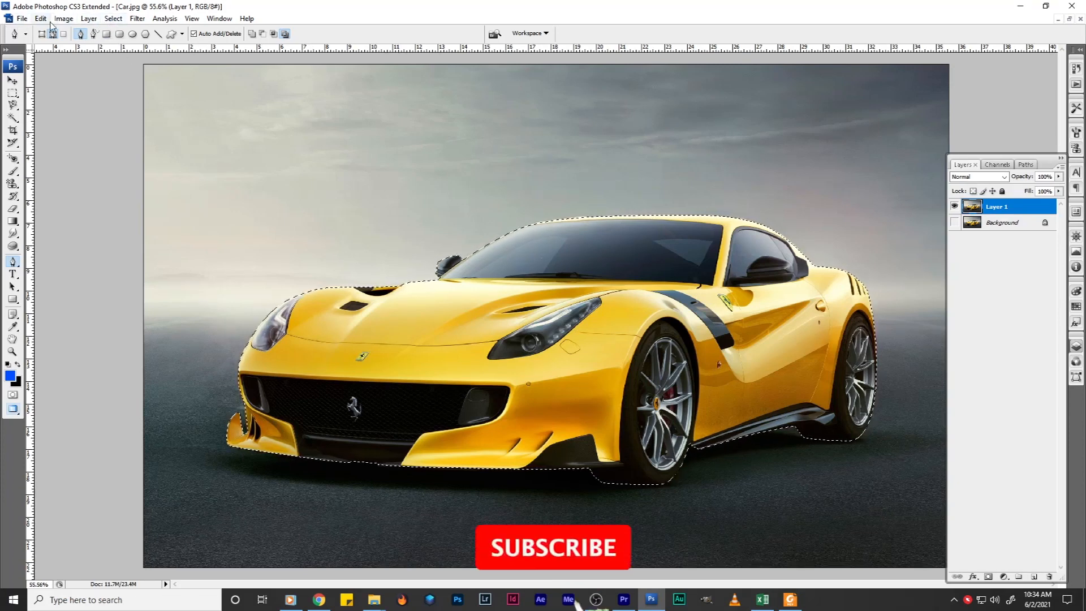
Step: Invert the selection and delete the background around the car on Layer 1
left_click(113, 19)
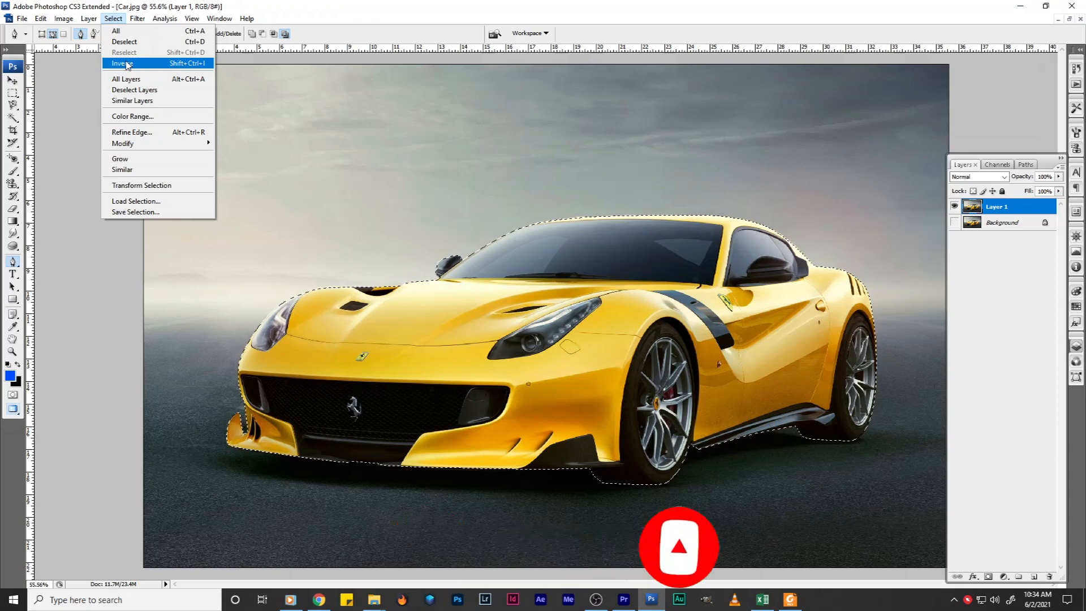
left_click(187, 65)
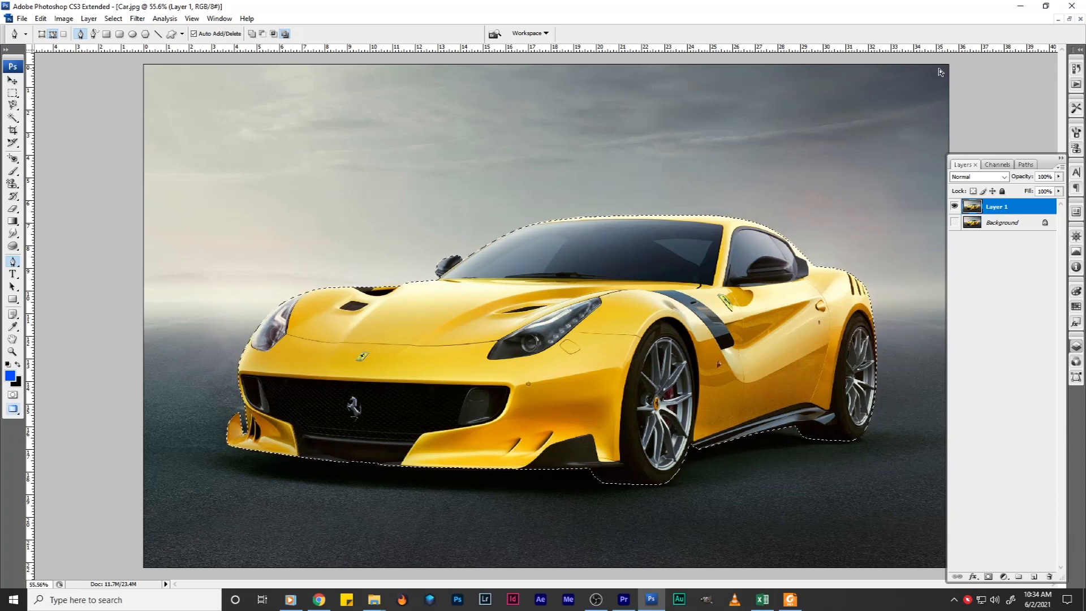
key("ctrl+shift+i")
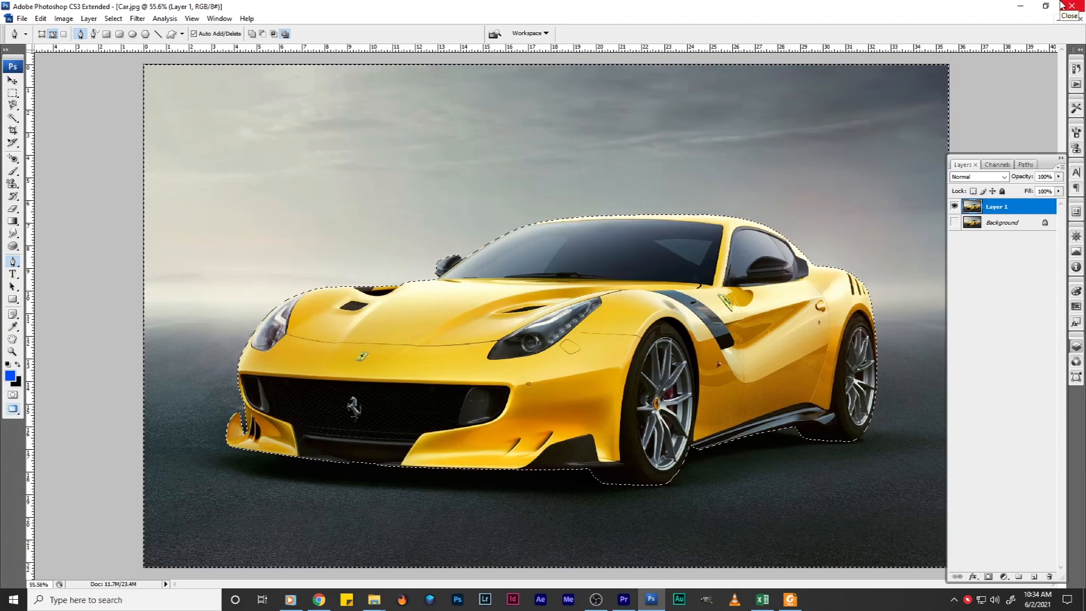
key("Delete")
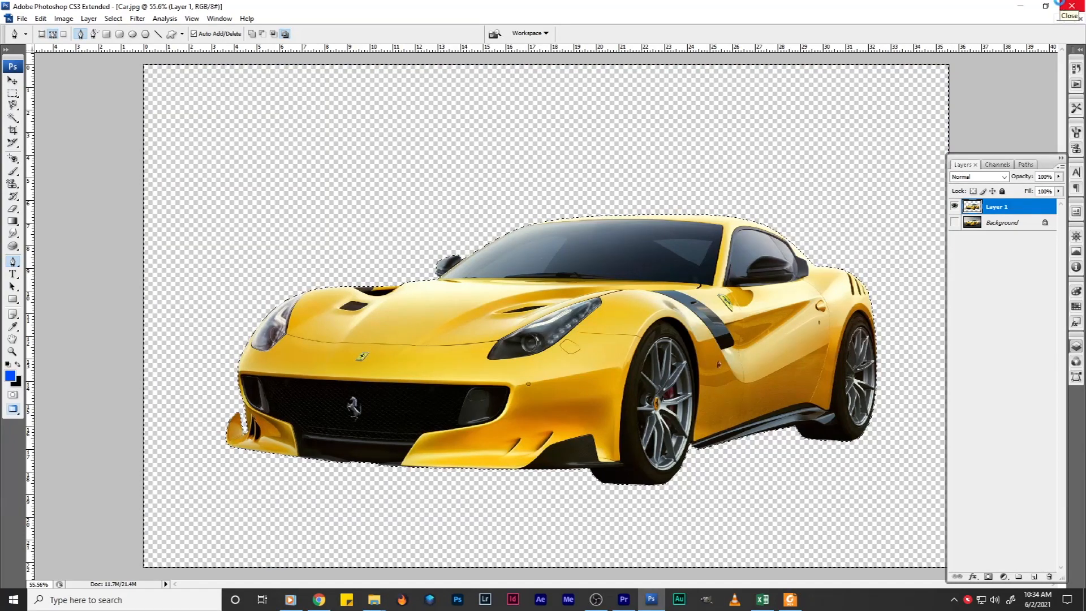
Step: Deselect and move the cut-out car slightly upward on the canvas
key("ctrl+d")
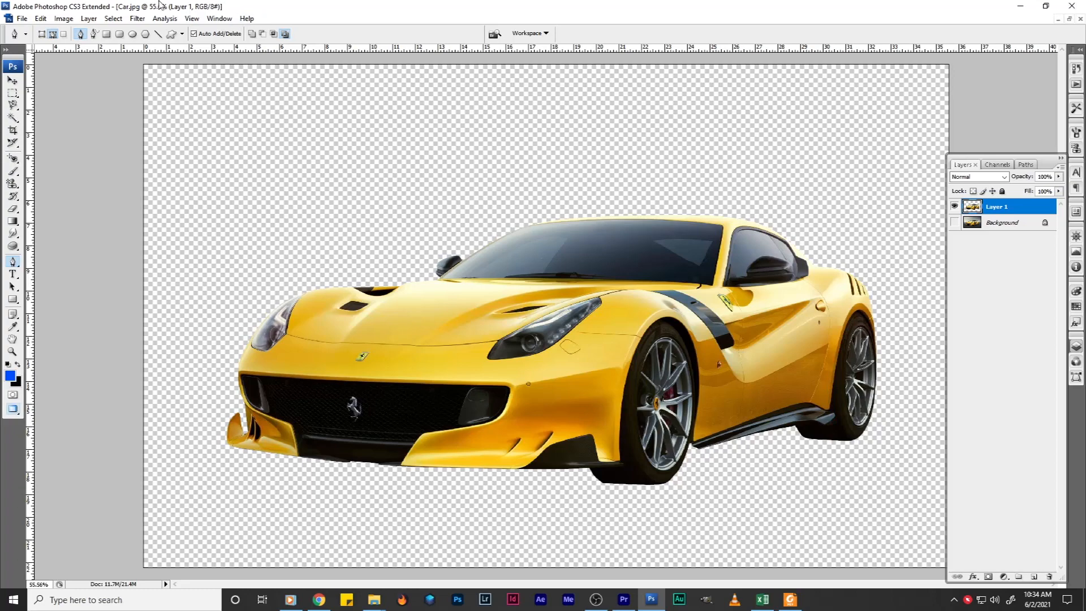
left_click(14, 82)
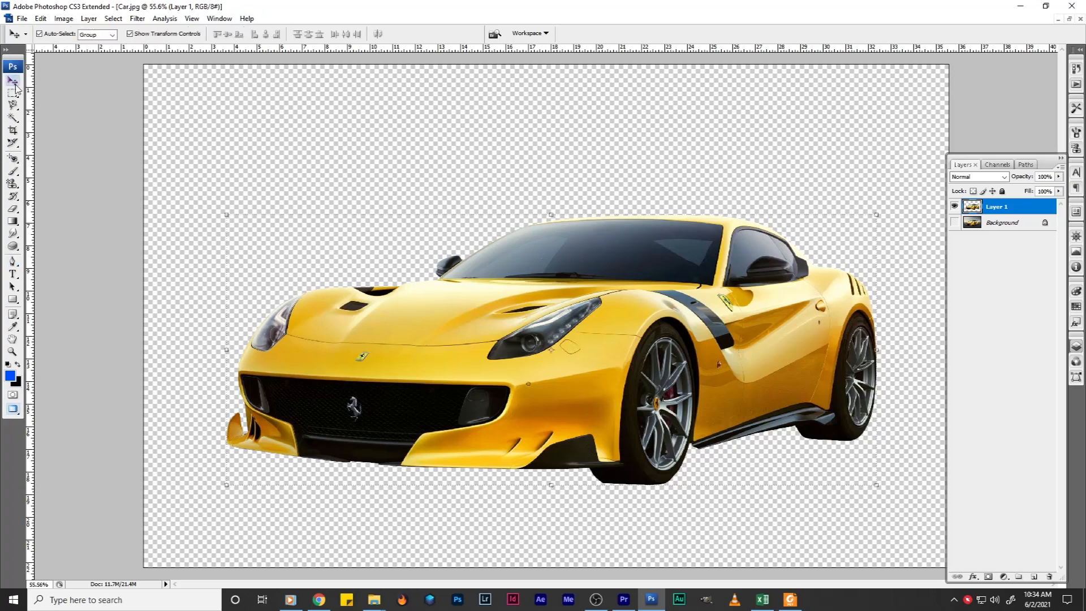
left_click_drag(545, 298, 558, 241)
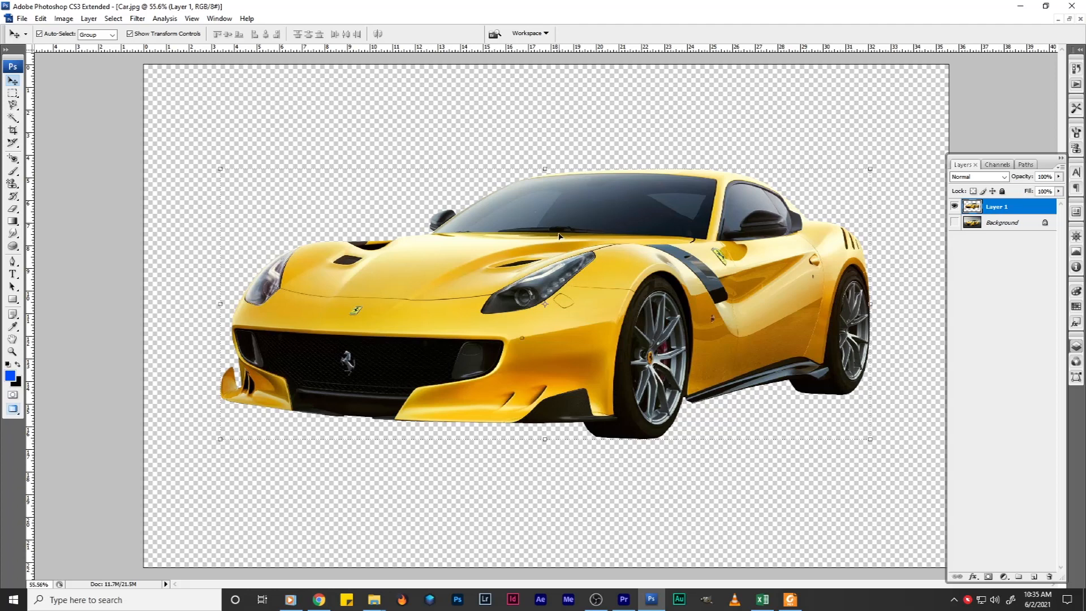
Step: Draw a long wavy path above the car with the Freeform Pen Tool
left_click(13, 262)
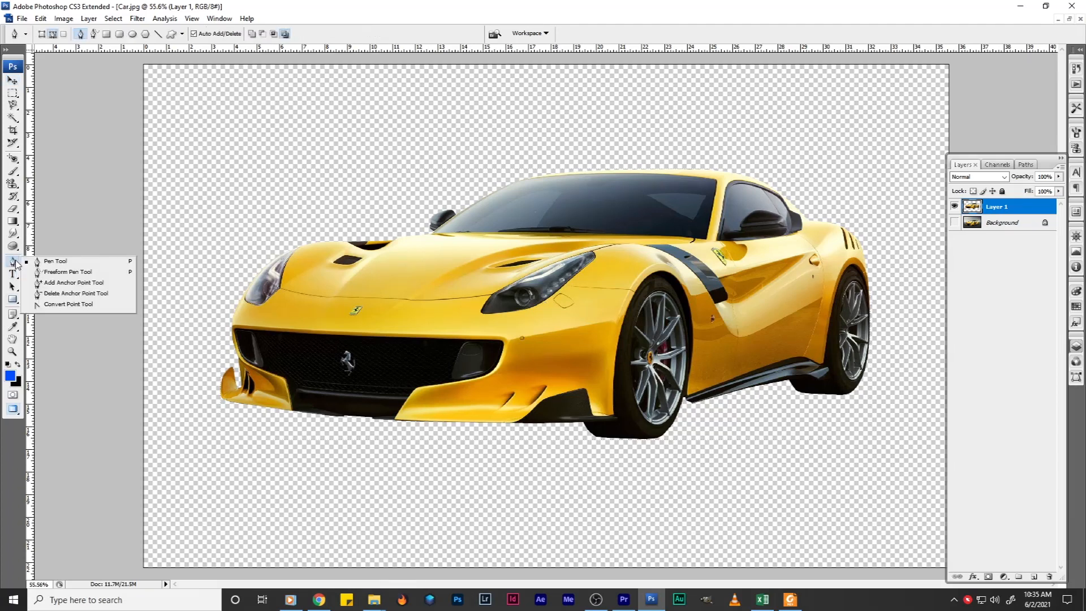
left_click(51, 273)
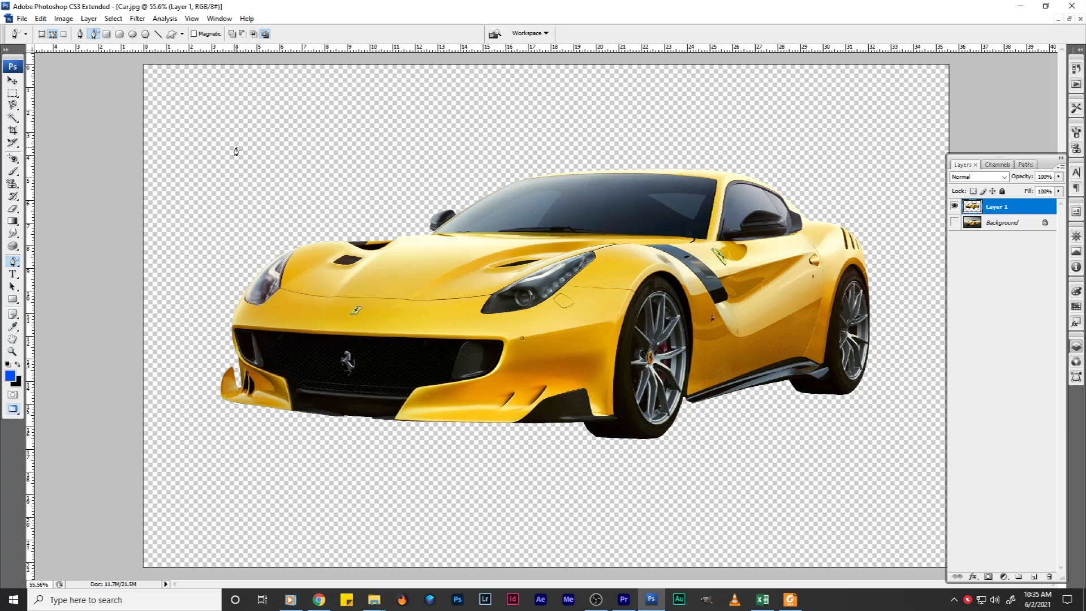
mouse_move(239, 150)
left_mouse_down()
mouse_move(293, 124)
mouse_move(456, 135)
mouse_move(625, 108)
mouse_move(835, 136)
left_mouse_up()
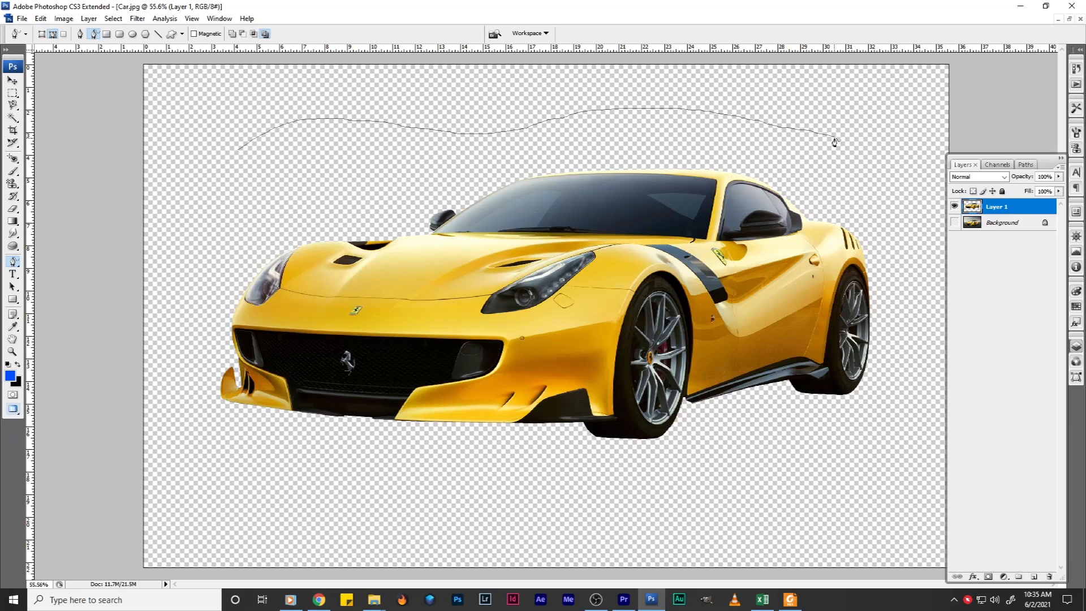
Step: Attach a new text layer to the wavy path above the car with the Type tool
left_click(13, 273)
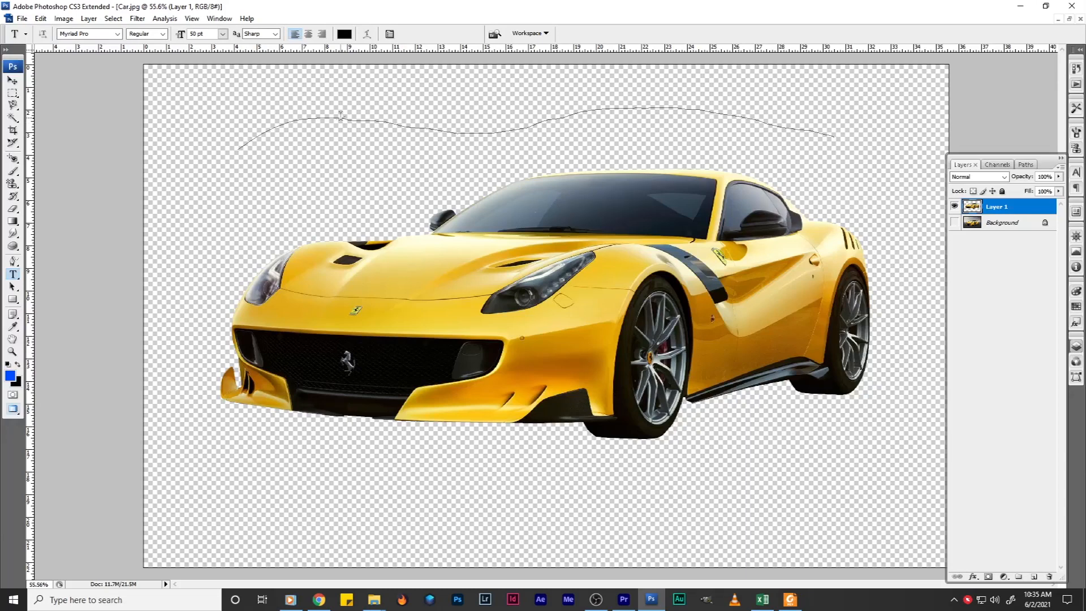
left_click(955, 221)
left_click(315, 116)
key("ctrl+plus")
key("ctrl+plus")
key("ctrl+plus")
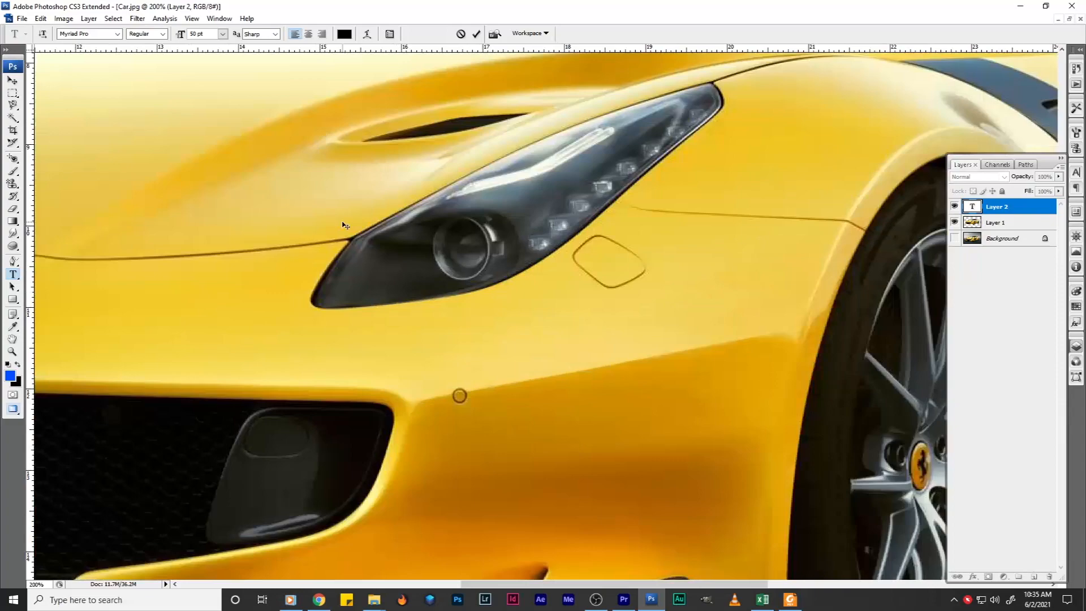
scroll(343, 225, "up", 10)
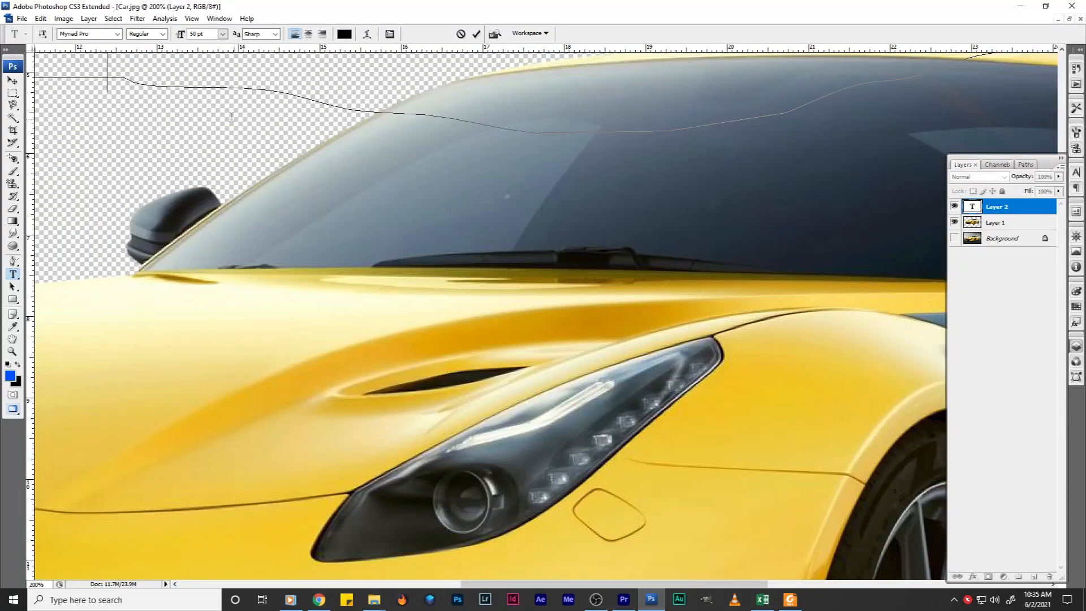
scroll(223, 114, "up", 8)
key("ctrl+z")
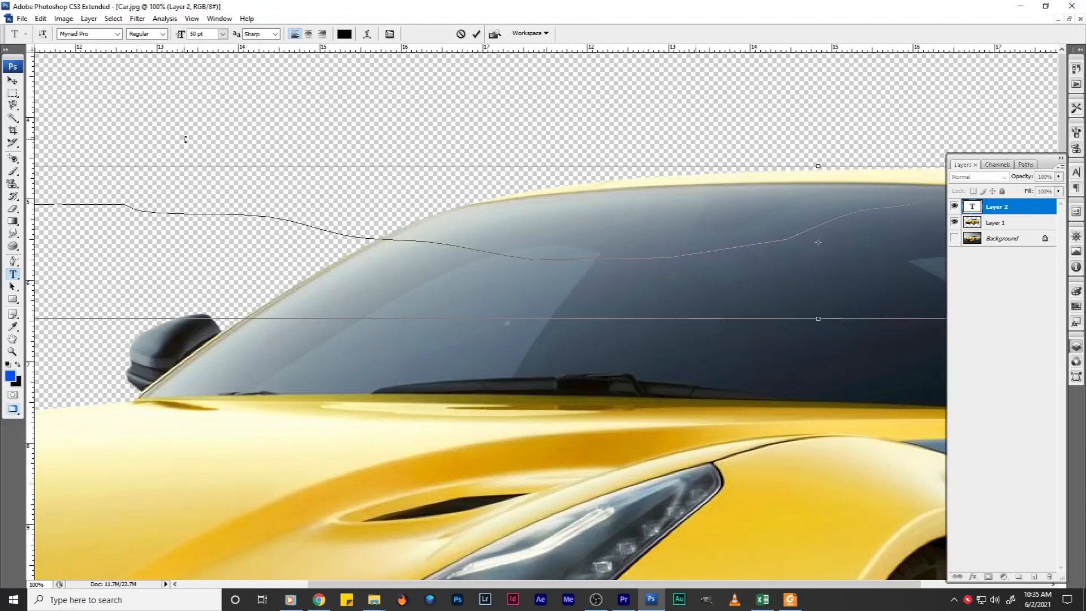
key("ctrl+minus")
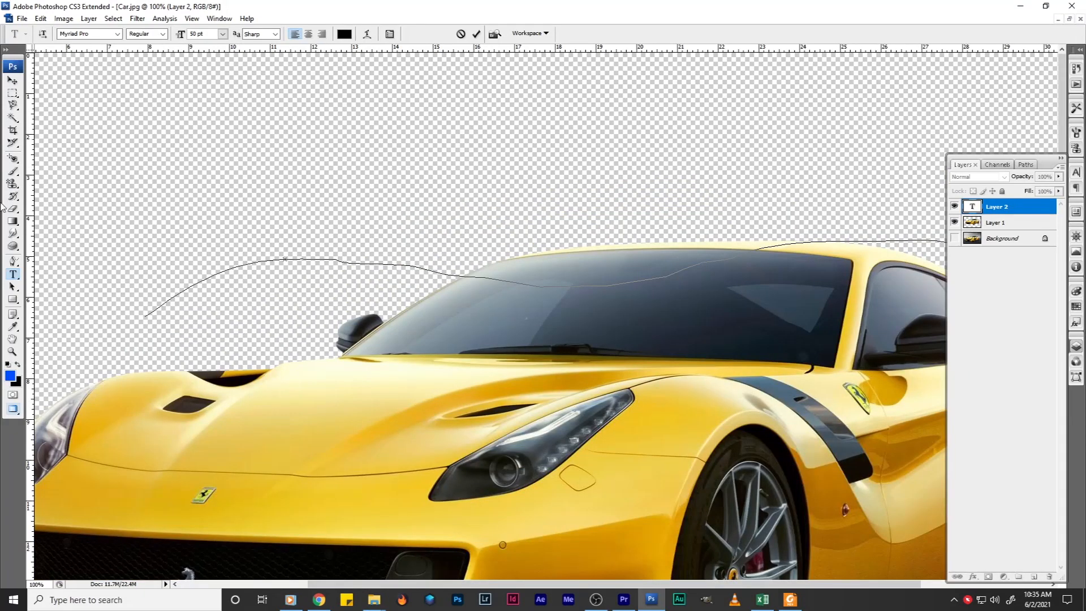
left_click(13, 80)
left_click(12, 275)
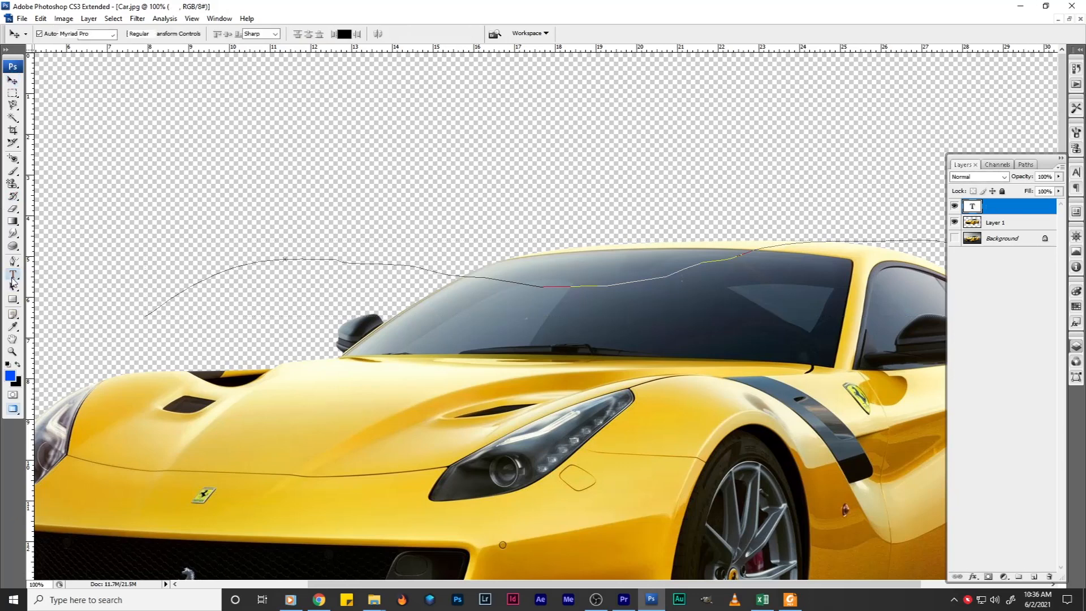
Step: Move only the wavy path's text layer straight up until the path clears the car's roof
left_click(13, 81)
left_click_drag(370, 267, 377, 190)
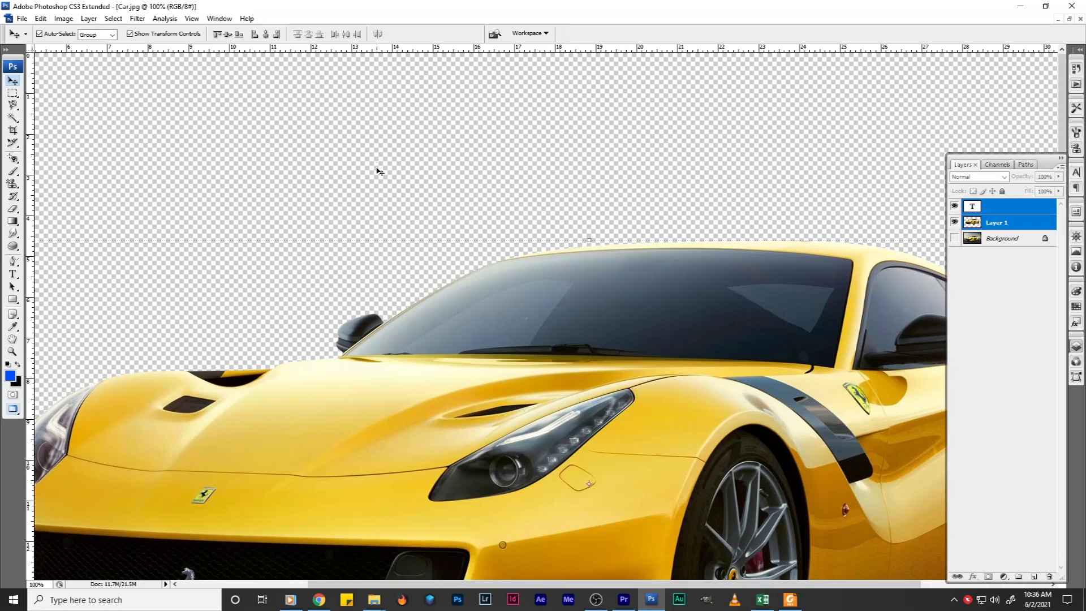
left_click(1017, 214)
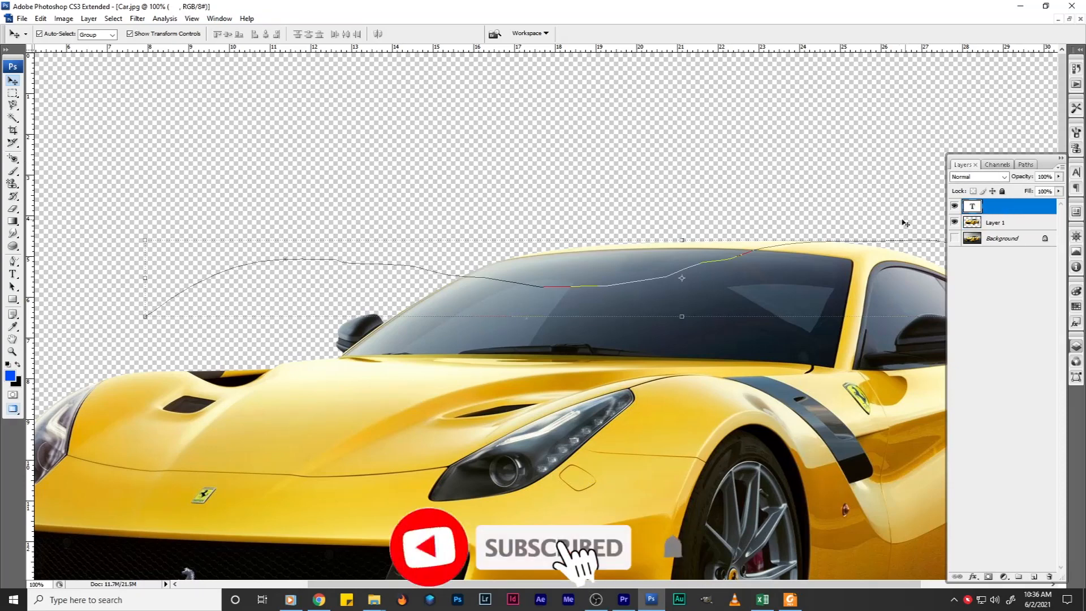
key("Up")
key("Up")
key("Up")
key("Up")
key("Up")
key("Up")
key("Up")
key("Up")
key("Up")
key("Up")
key("Up")
key("Up")
key("Up")
key("Up")
key("Up")
key("Up")
key("Up")
key("Up")
key("Up")
key("Up")
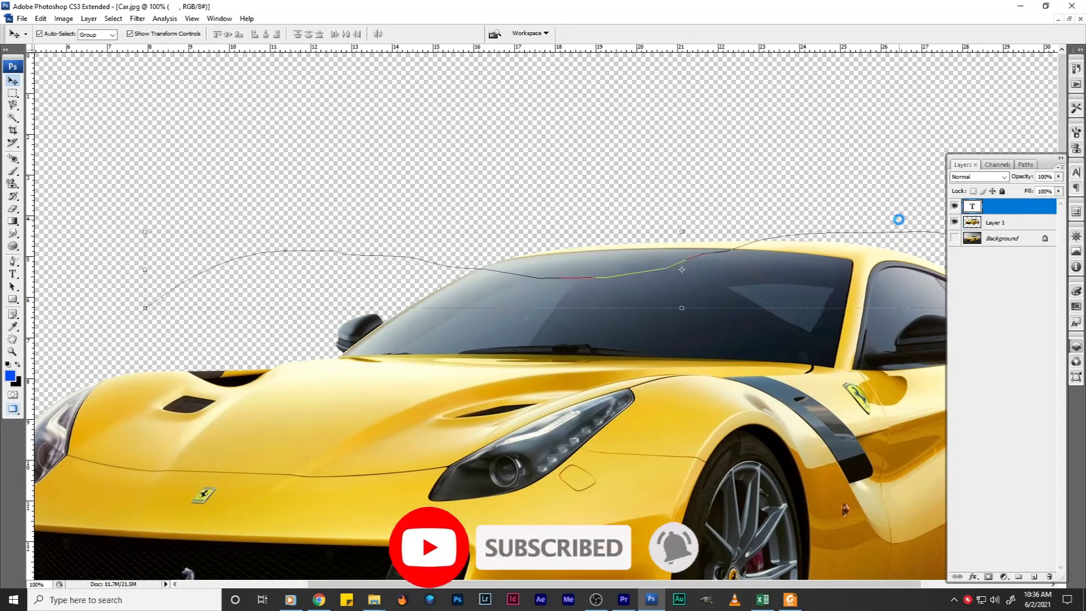
key("Up")
key("Up")
key("Up")
key("Up")
key("Up")
key("Up")
key("Up")
key("Up")
key("Up")
key("Up")
key("Up")
key("Up")
key("Up")
key("Up")
key("Up")
key("Up")
key("Up")
key("Up")
key("Up")
key("Up")
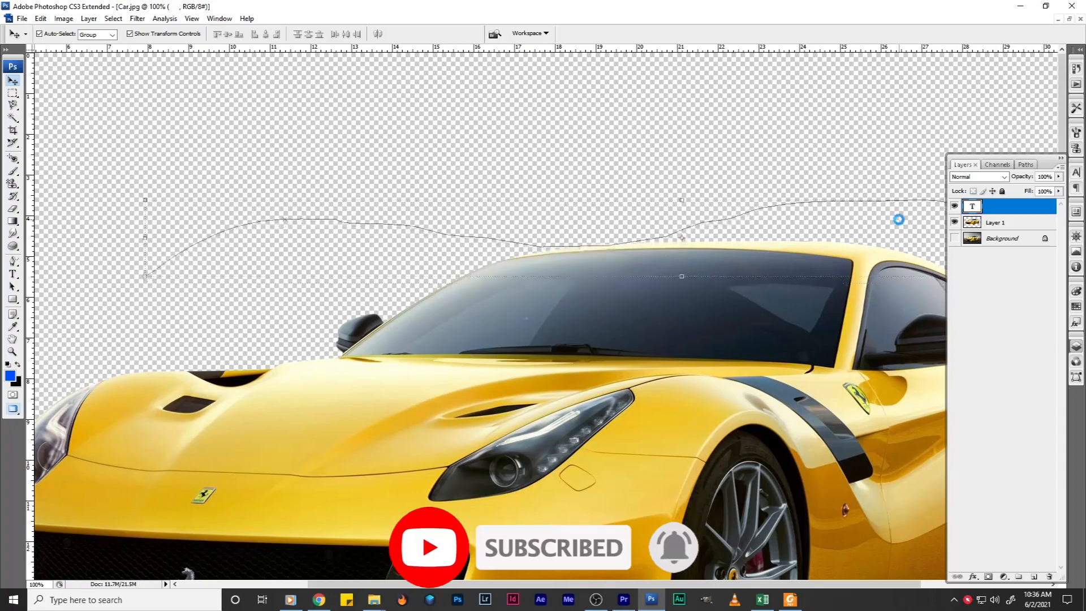
key("Up")
key("Up")
key("Up")
key("Up")
key("Up")
key("Up")
key("Up")
key("Up")
Step: Enter the sample text "dgdgggrttw4ertyhtwhwfghfhsdfhfshghsghghgshghssh" along the wavy path and commit it
left_click(13, 273)
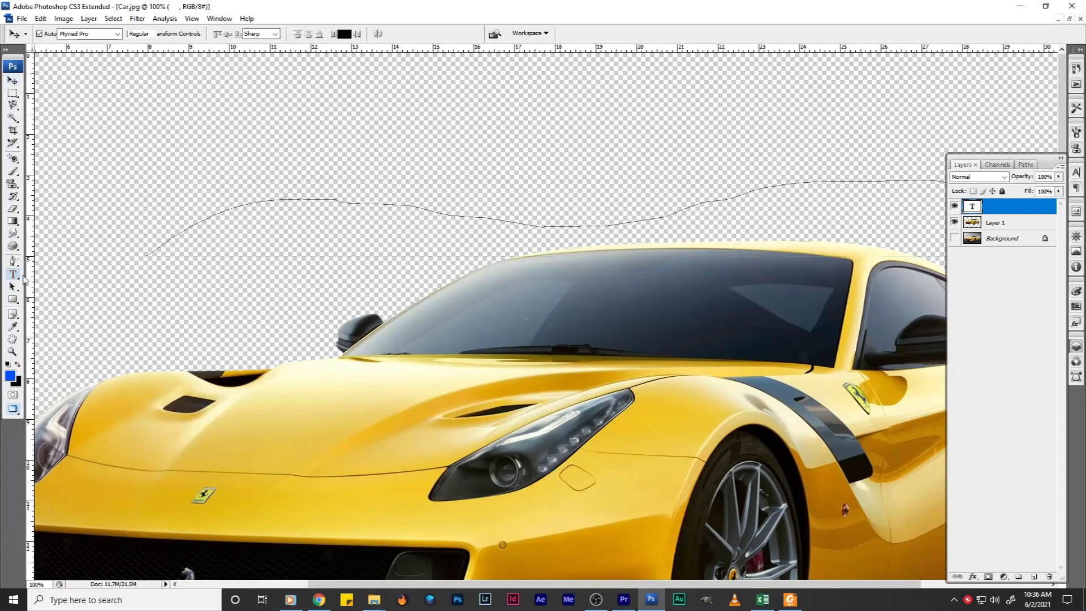
left_click(310, 196)
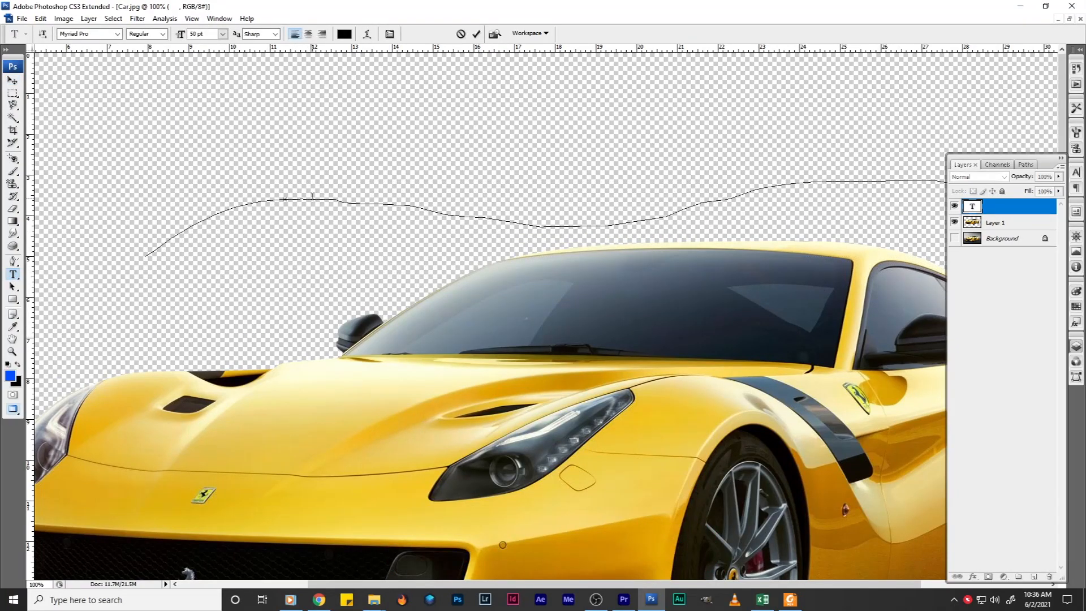
type("dgdgg")
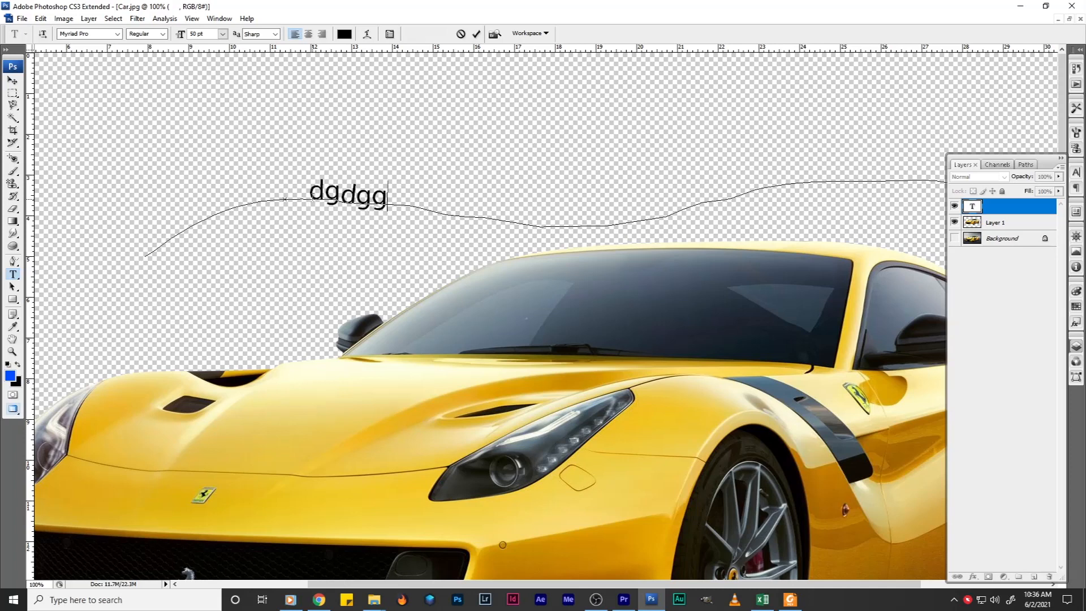
type("rttw4ertyhtwhwfghfh")
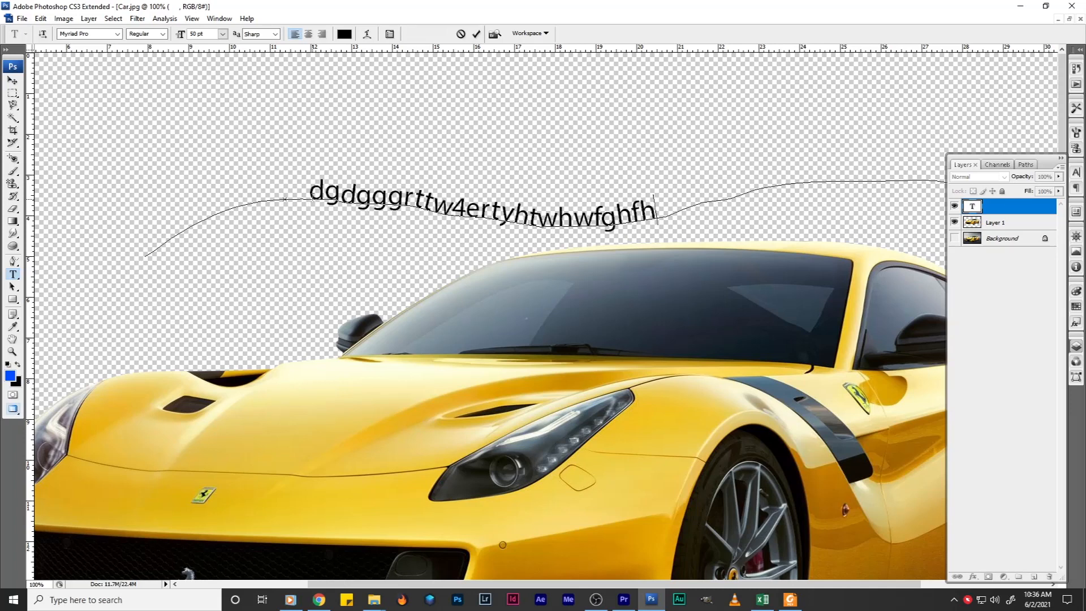
type("sdfhfshghsghghgshghss")
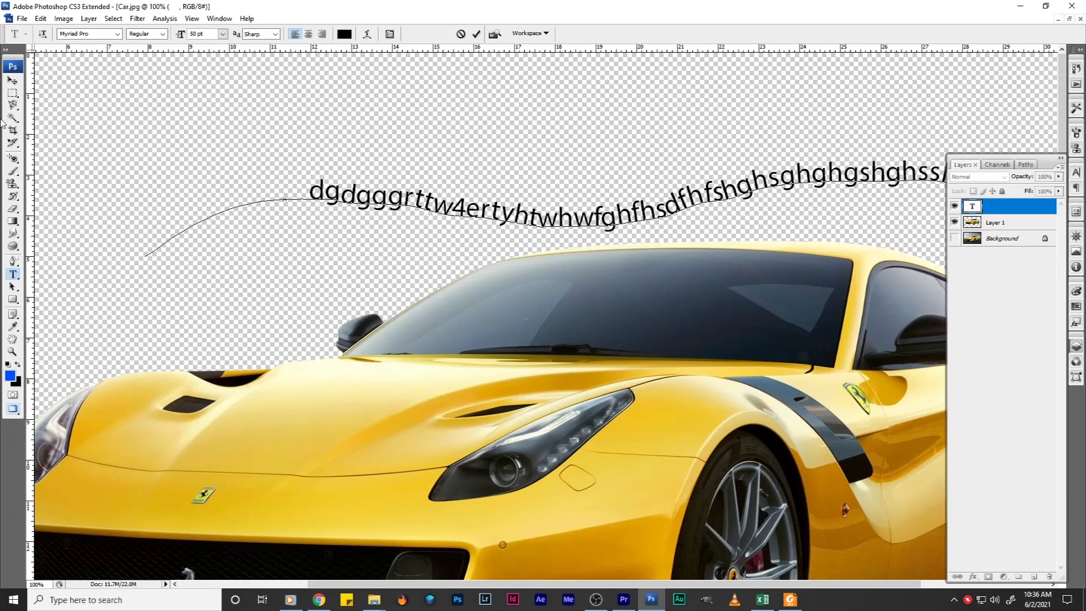
left_click(13, 80)
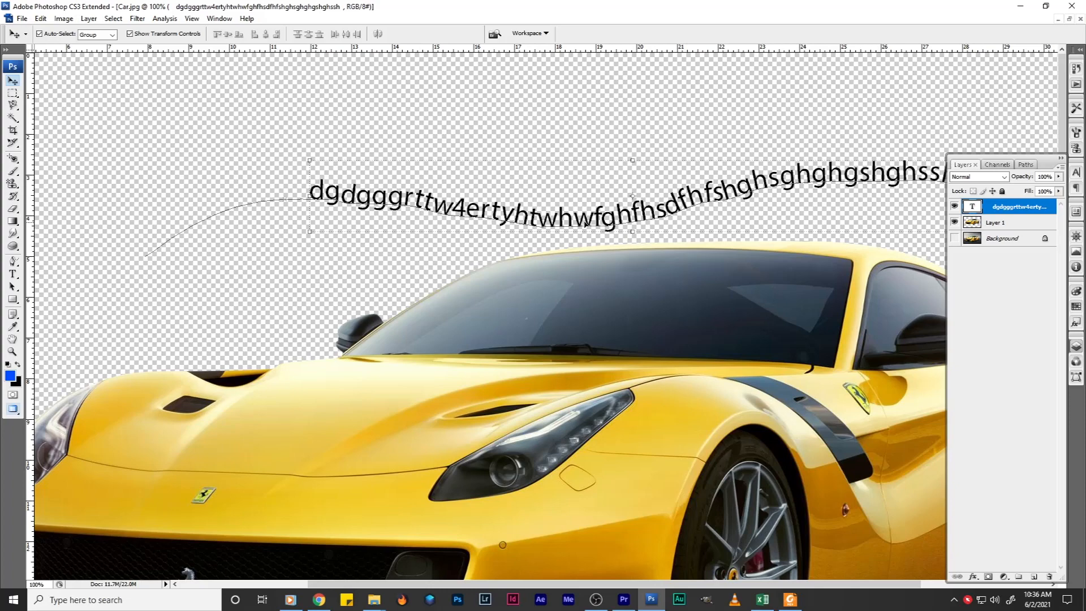
Step: Move the curved text slightly up and to the left above the car, fit the whole image in view, and deselect the text
left_click_drag(508, 216, 470, 194)
key("ctrl+0")
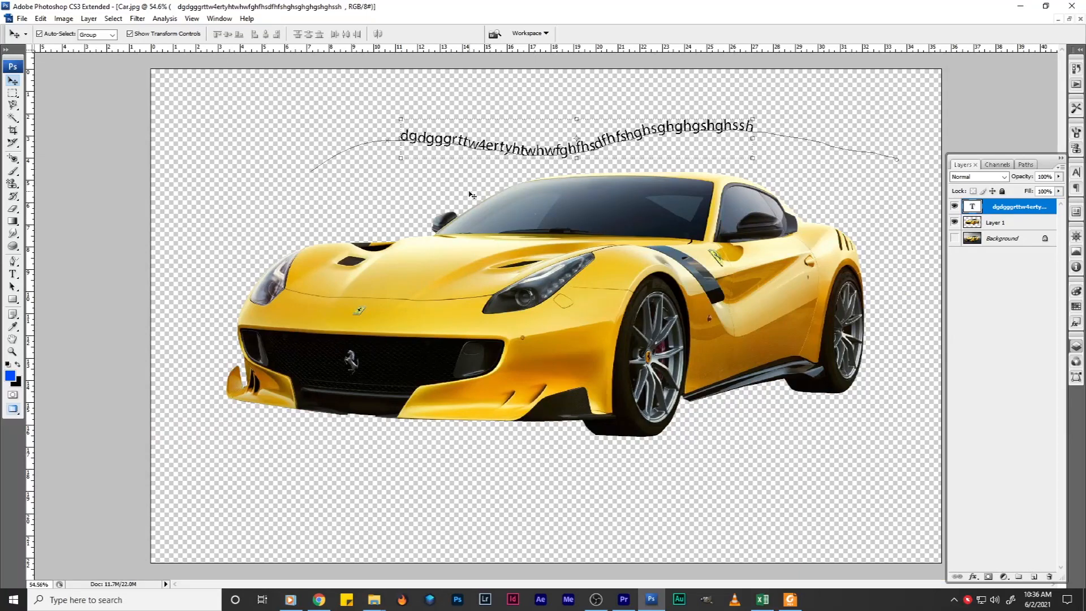
left_click(873, 181)
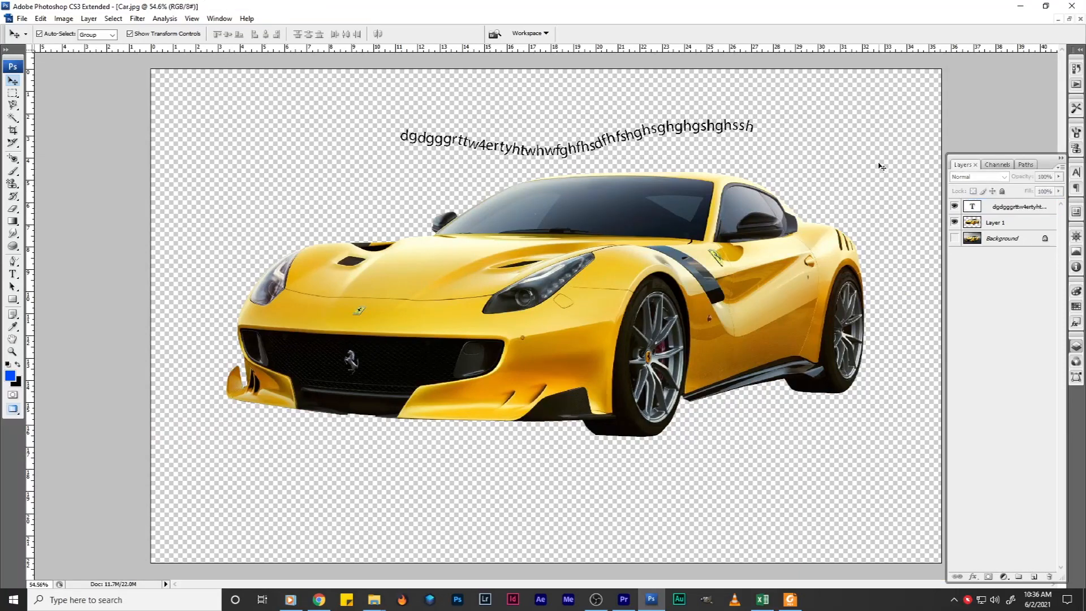
left_click(742, 131)
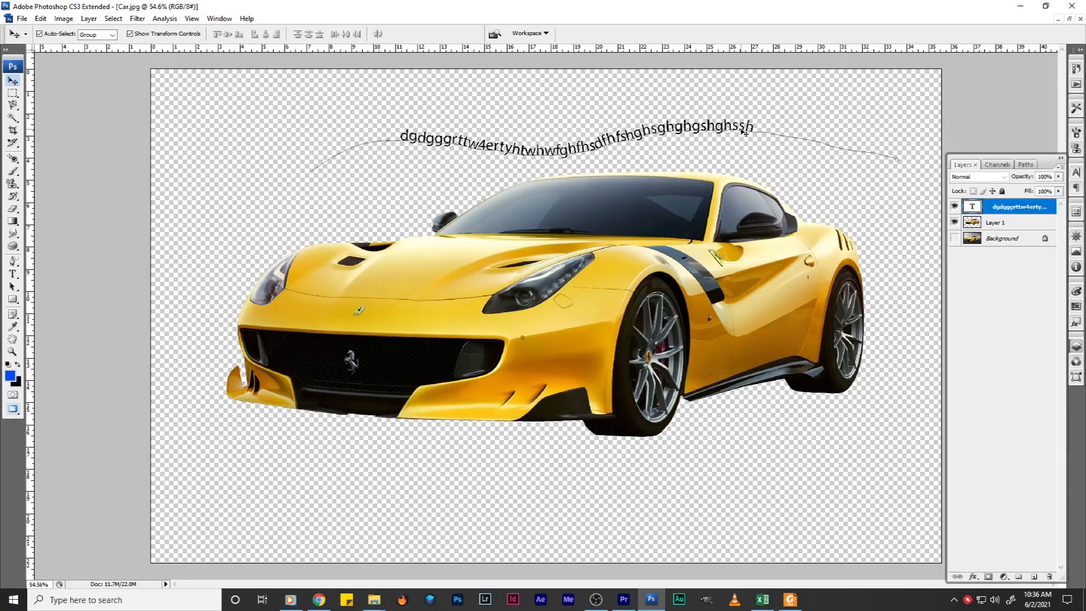
left_click(843, 182)
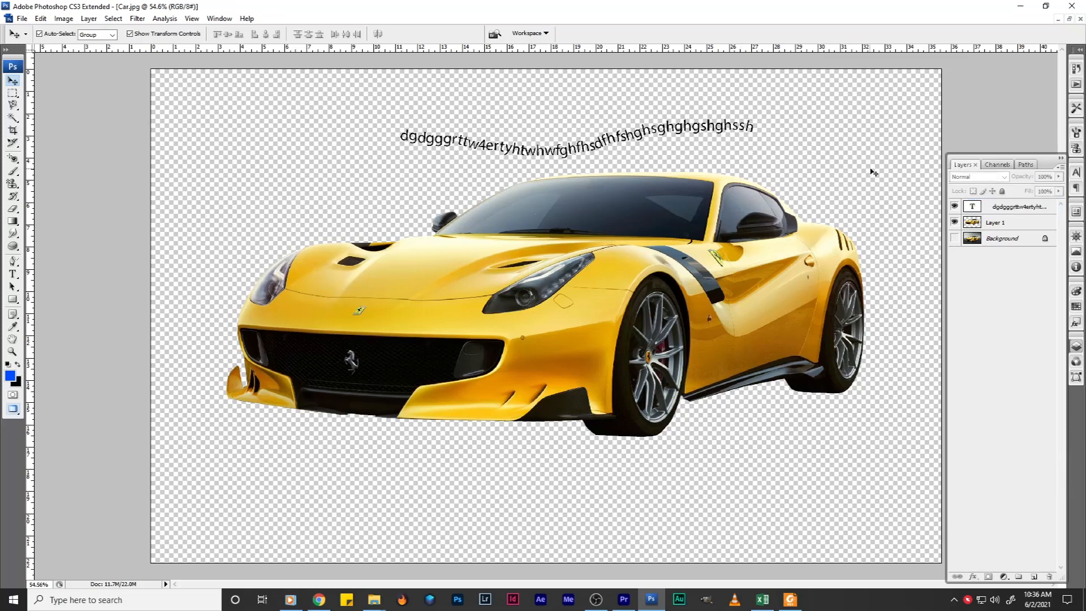
Step: Move the curved text from above the car to just below it and deselect it
left_click_drag(543, 152, 525, 476)
left_click(843, 428)
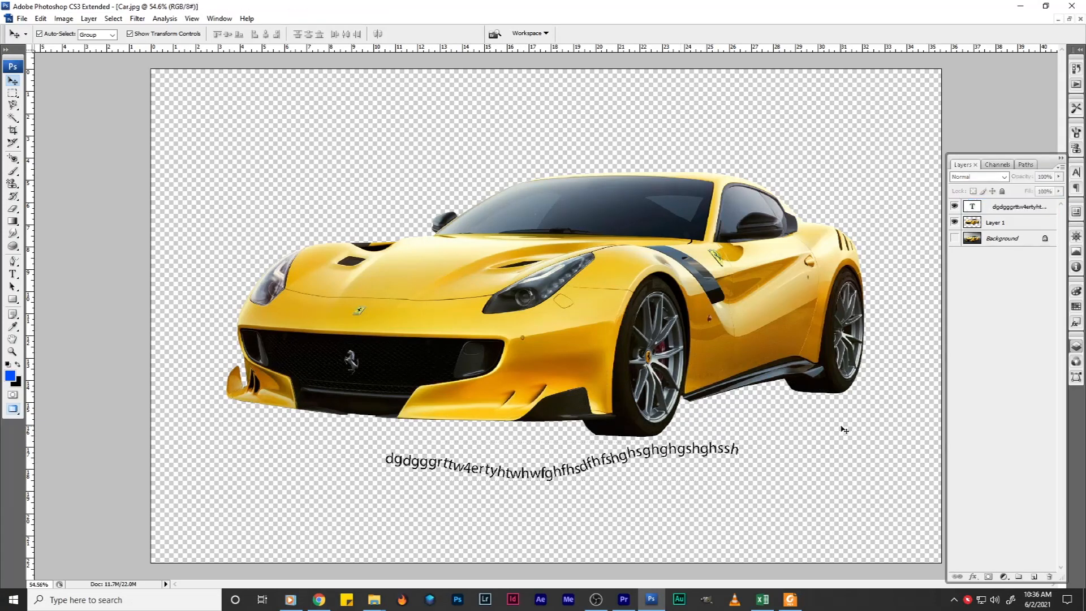
Step: Show the Background layer and move the curved text into the sky above the car
left_click(954, 238)
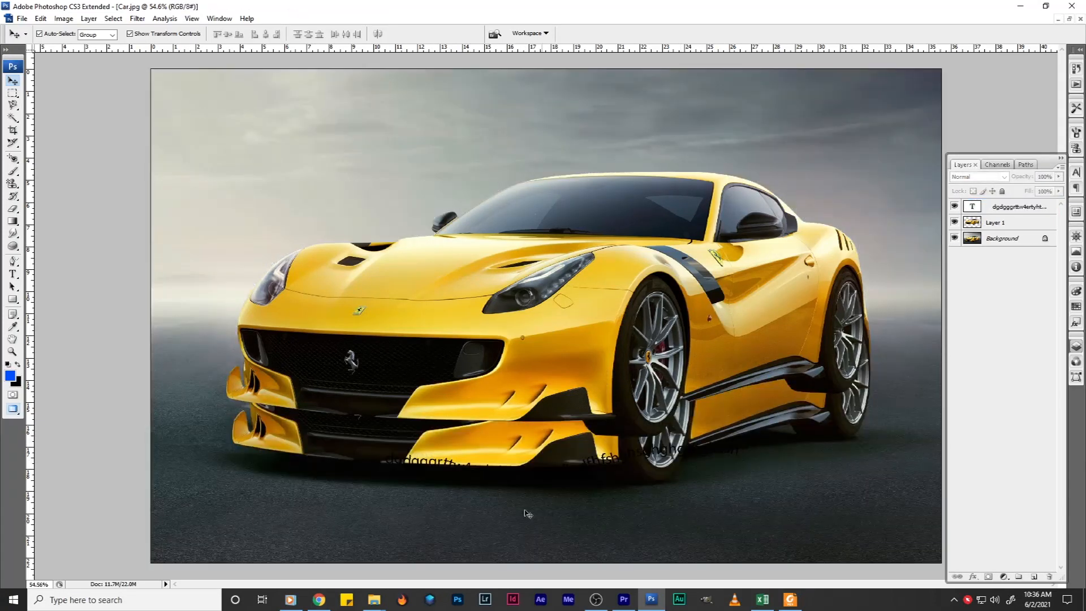
left_click_drag(597, 465, 587, 106)
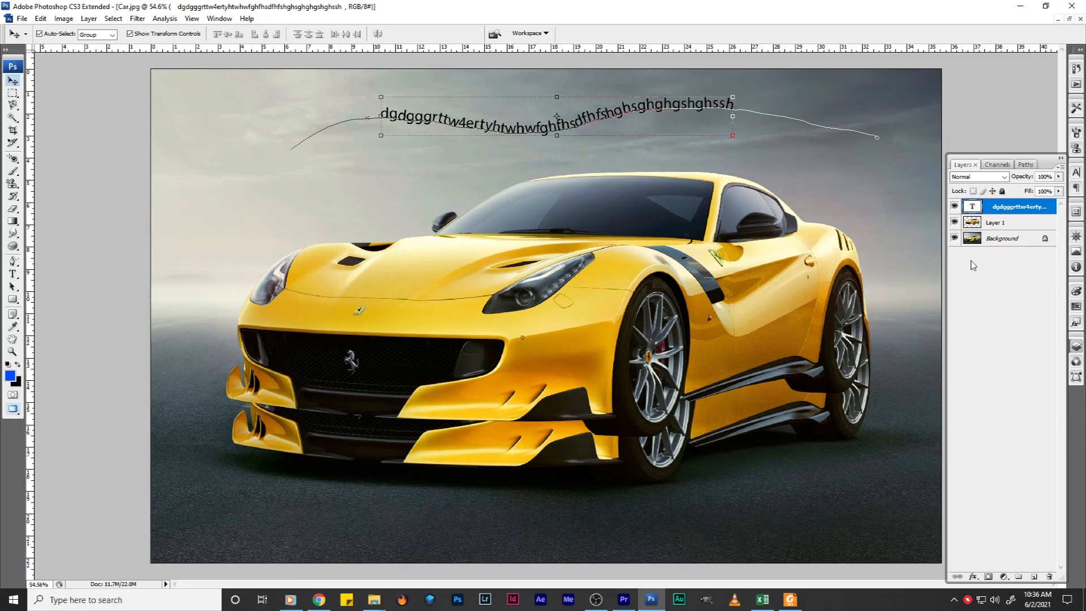
left_click(990, 314)
Step: Select the cut-out car and hide Layer 1 so only the original car shows beneath the text
left_click(700, 110)
left_click(654, 300)
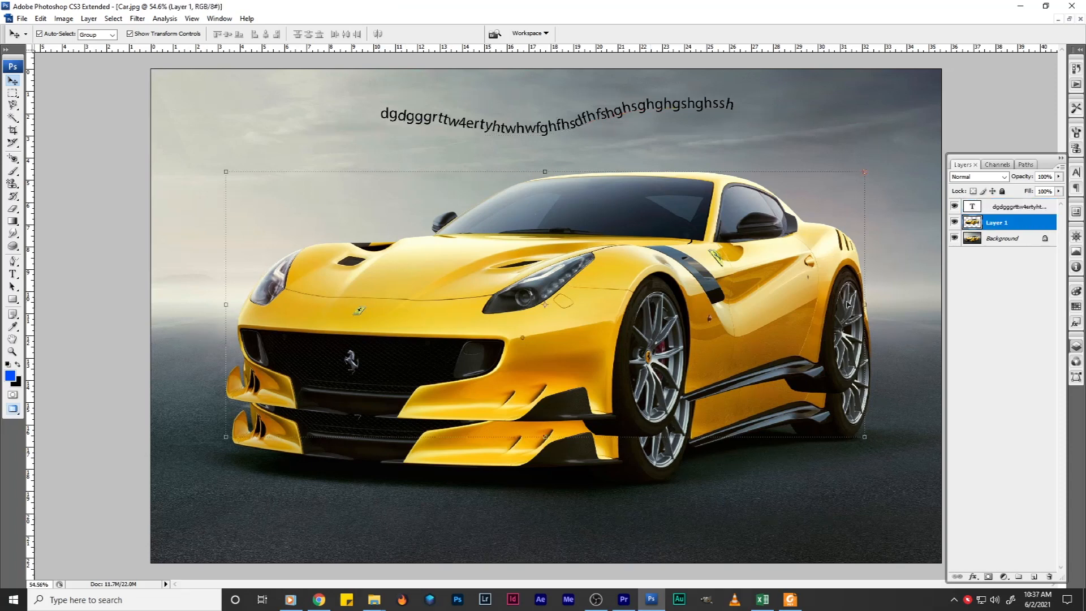
left_click(954, 222)
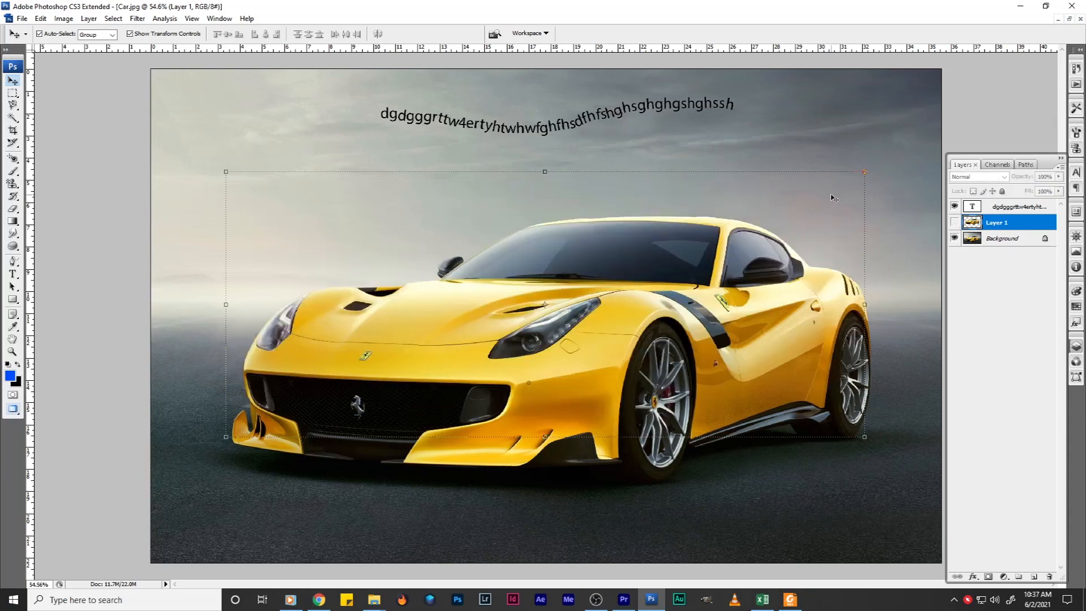